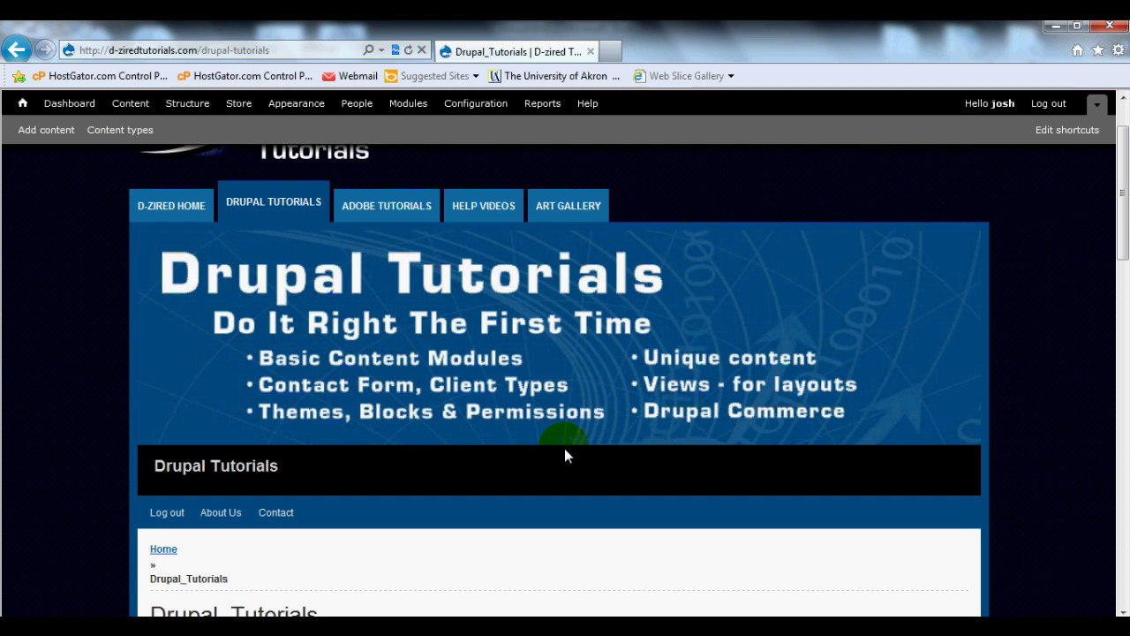
# Review the Getting Started With Drupal entry on the Drupal Tutorials page, including its description and feature list
pyautogui.scroll(-5, 566, 452)
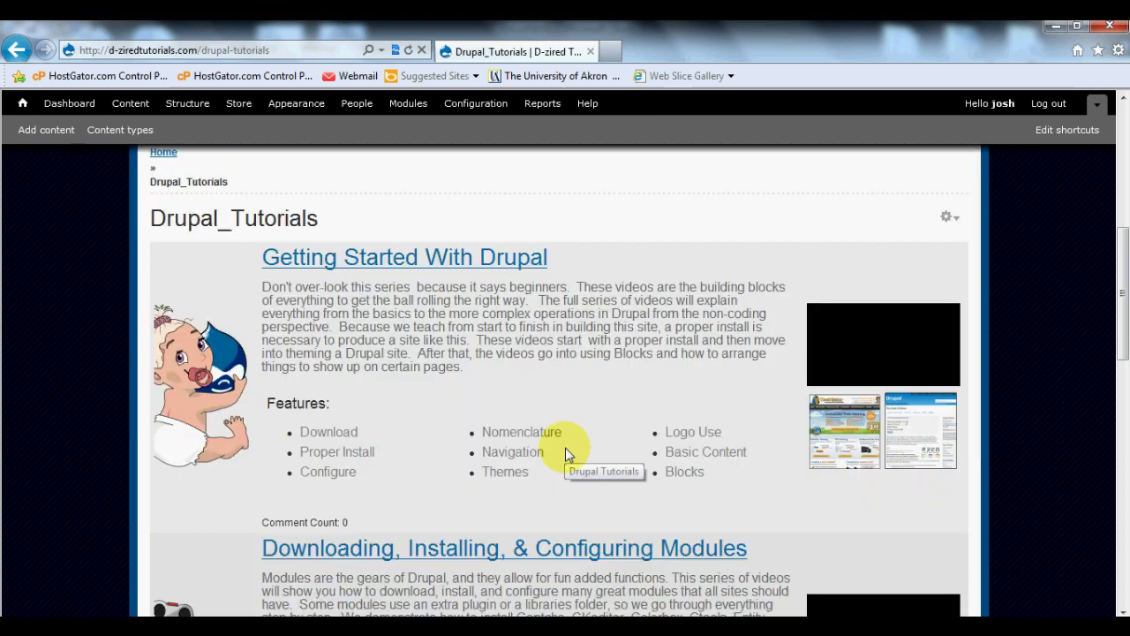
pyautogui.scroll(-2, 652, 327)
pyautogui.scroll(1, 651, 327)
pyautogui.moveTo(699, 409); pyautogui.dragTo(320, 338)
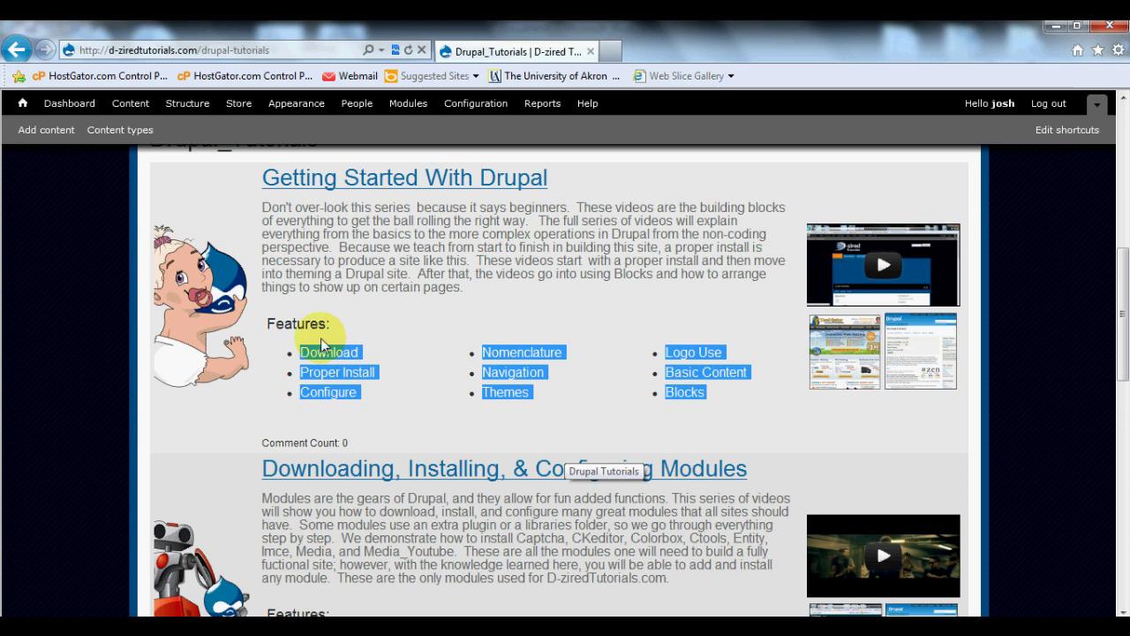
pyautogui.click(553, 303)
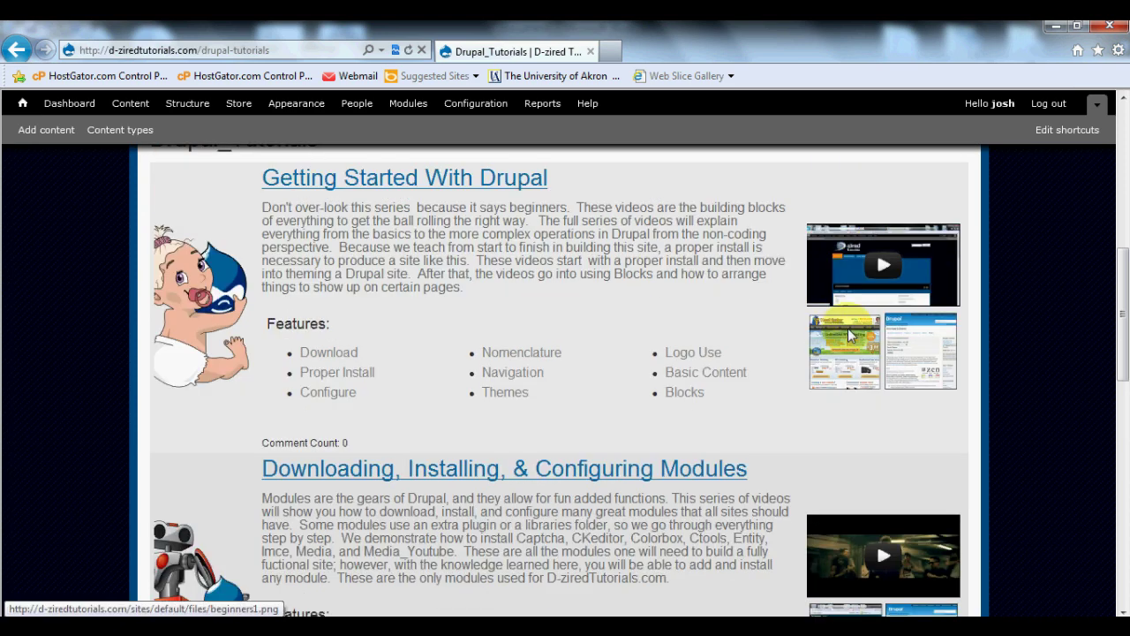
# View enlarged images from the Professional & Quick Layouts With Views entry, closing each one after viewing
pyautogui.scroll(-5, 842, 364)
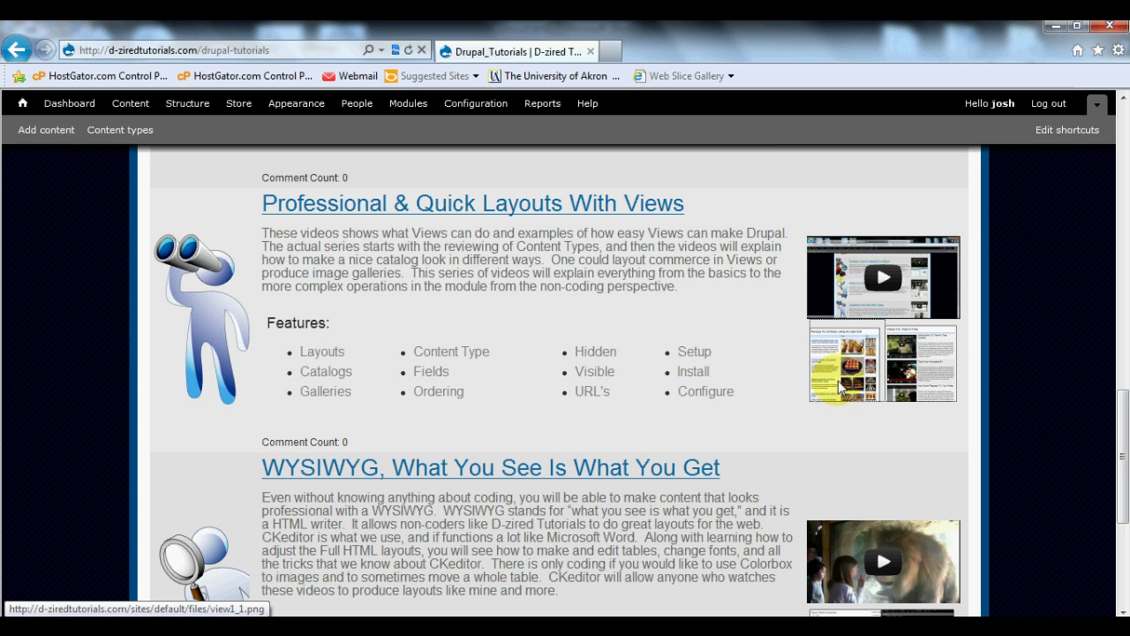
pyautogui.click(838, 381)
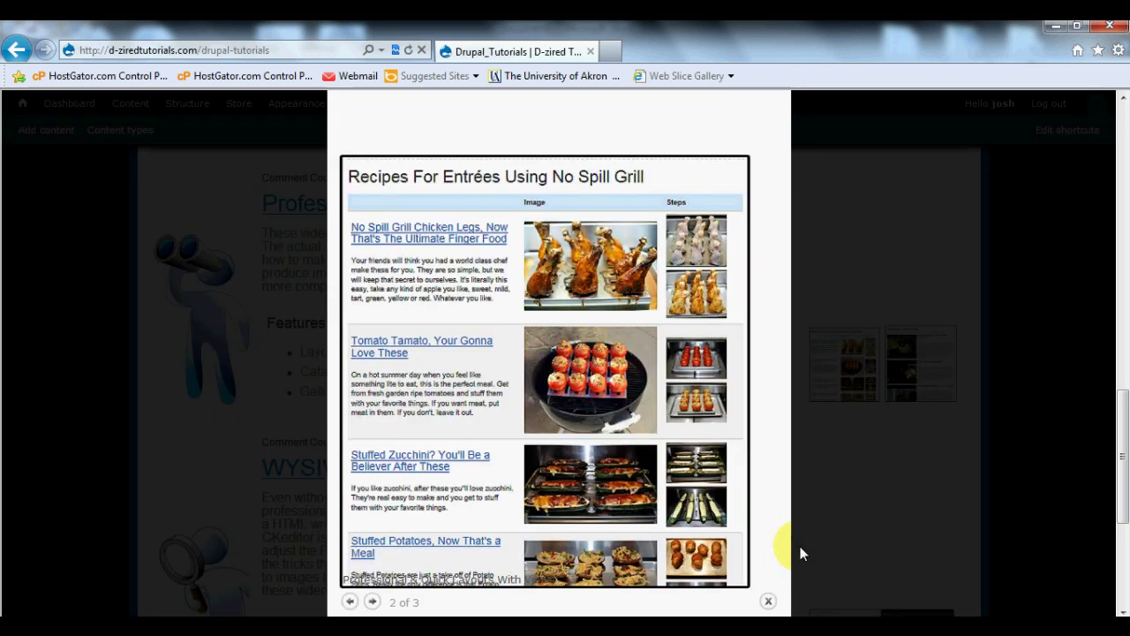
pyautogui.click(766, 602)
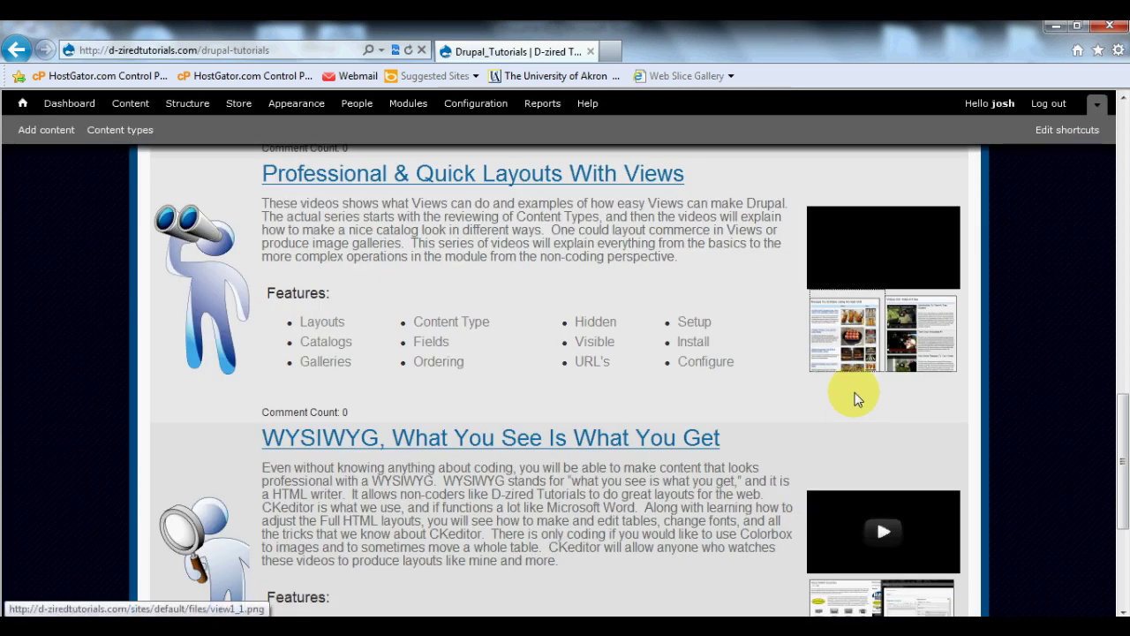
pyautogui.click(883, 249)
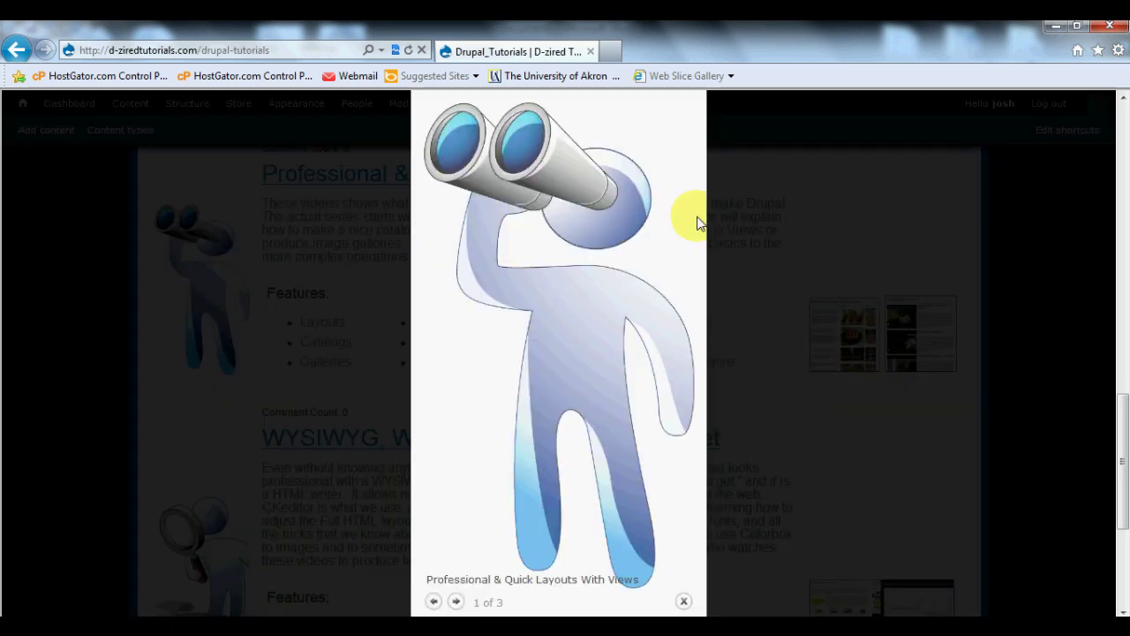
pyautogui.click(755, 387)
# Open the Getting Started With Drupal tutorial and review its description, features, video and images
pyautogui.scroll(10, 755, 387)
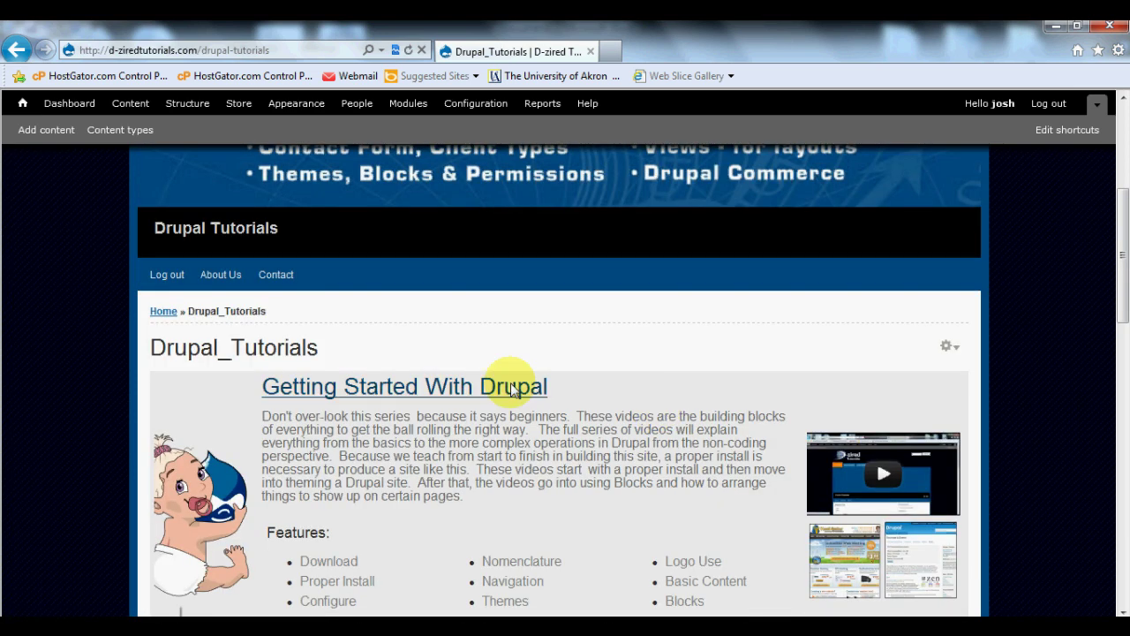
pyautogui.scroll(5, 510, 387)
pyautogui.click(403, 289)
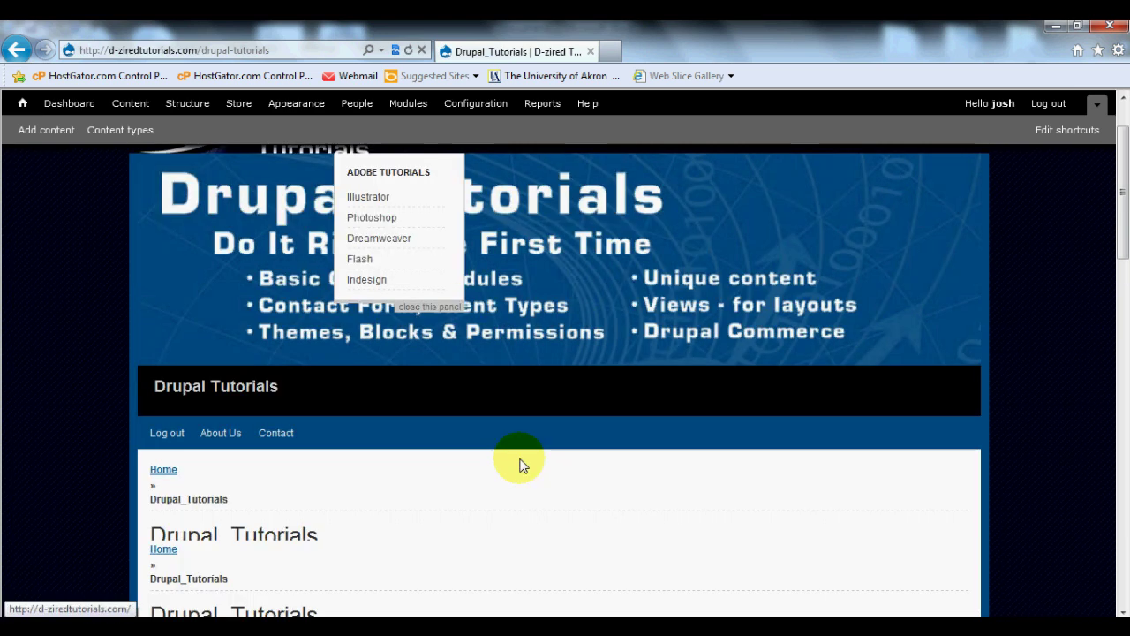
pyautogui.scroll(-1, 522, 466)
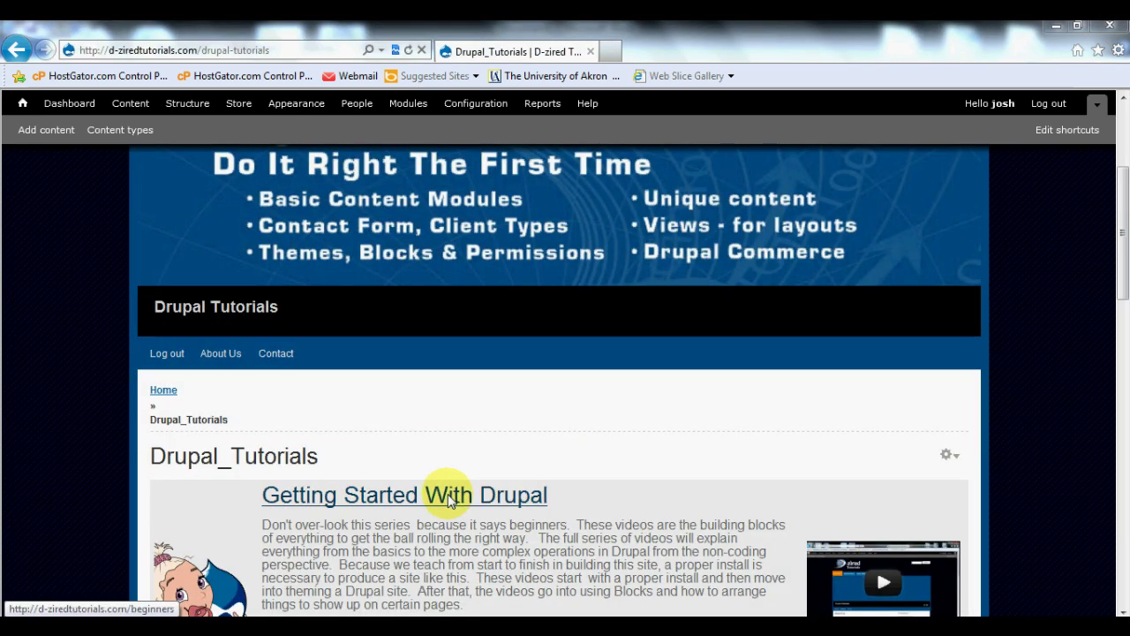
pyautogui.click(451, 500)
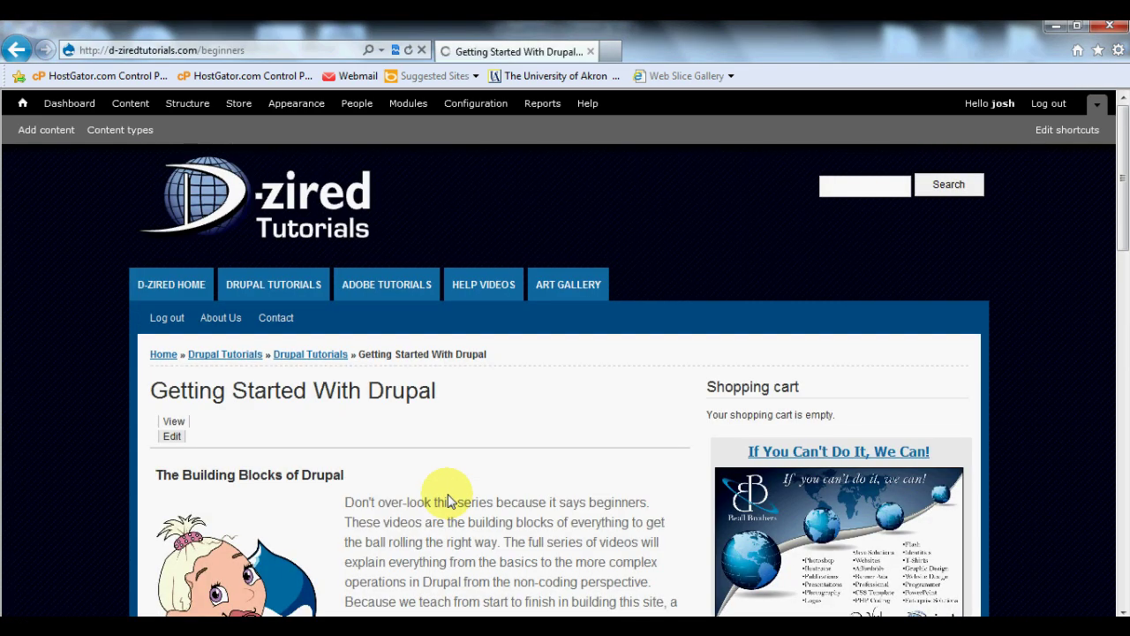
pyautogui.scroll(-3, 547, 501)
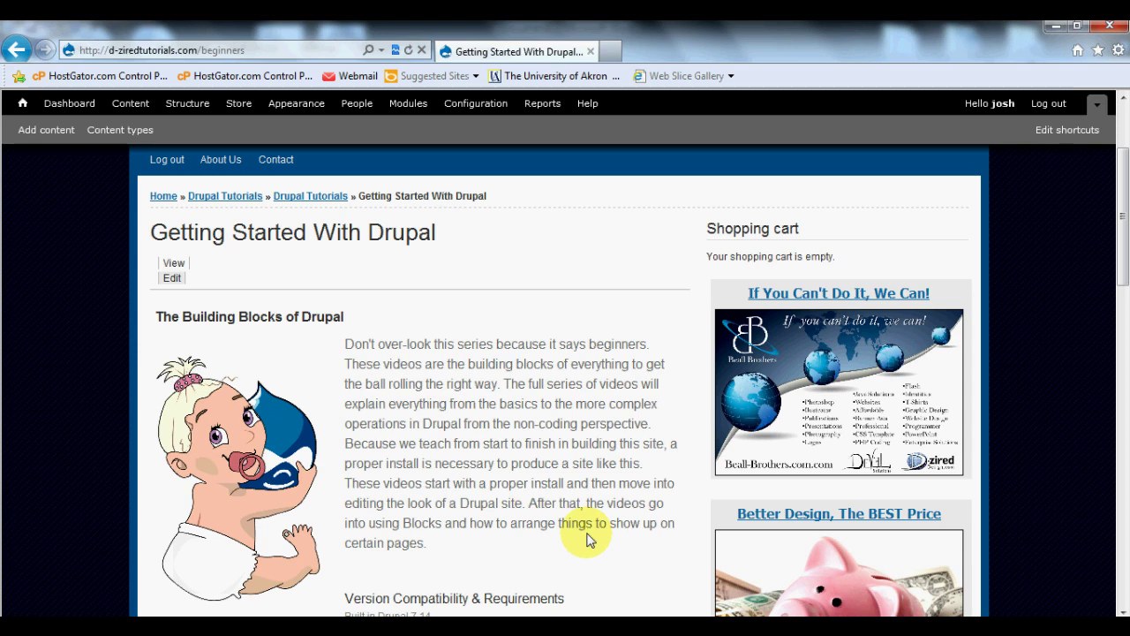
pyautogui.scroll(-2, 589, 540)
pyautogui.moveTo(631, 568); pyautogui.dragTo(624, 408)
pyautogui.click(624, 408)
pyautogui.scroll(-3, 662, 474)
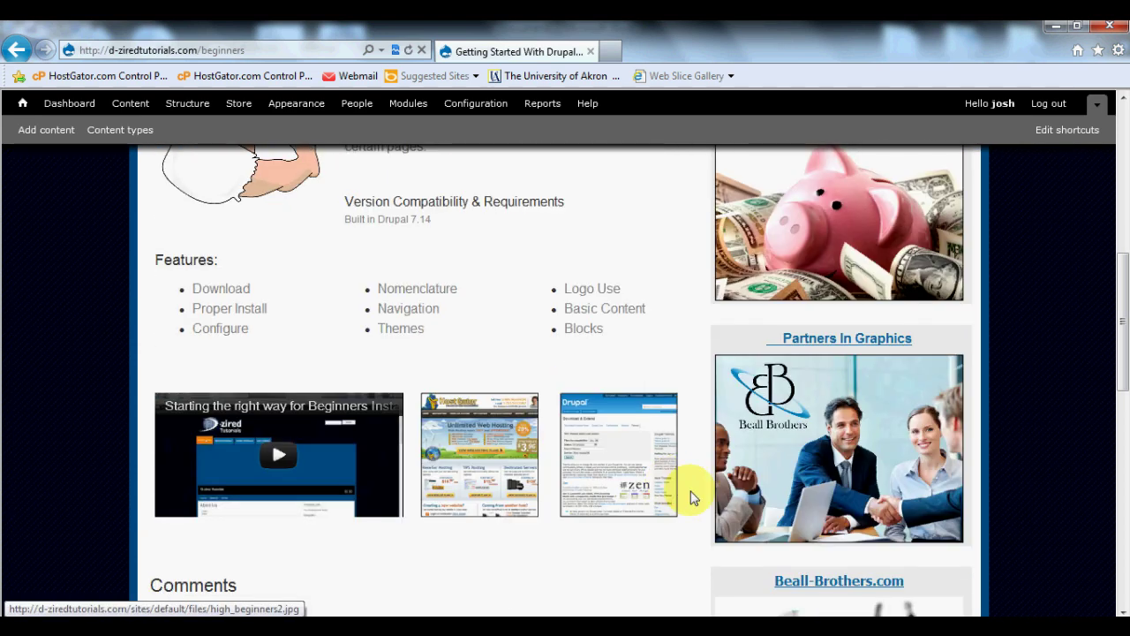
# Look through the box ads beside the Getting Started With Drupal tutorial, down to the Beall-Brothers.com ad
pyautogui.scroll(5, 762, 389)
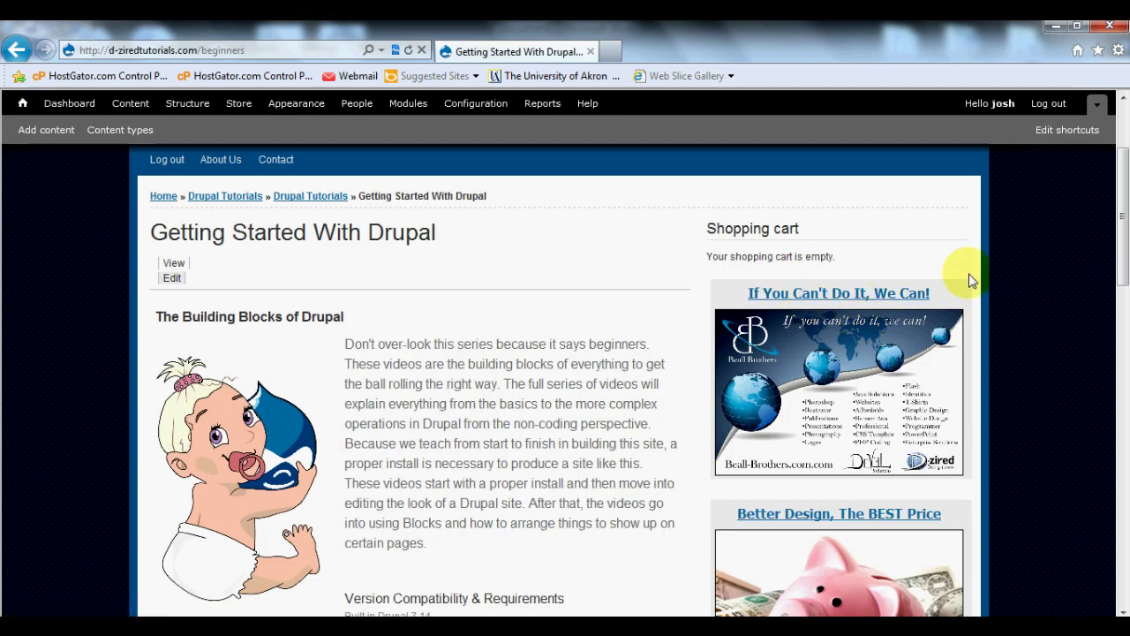
pyautogui.click(951, 291)
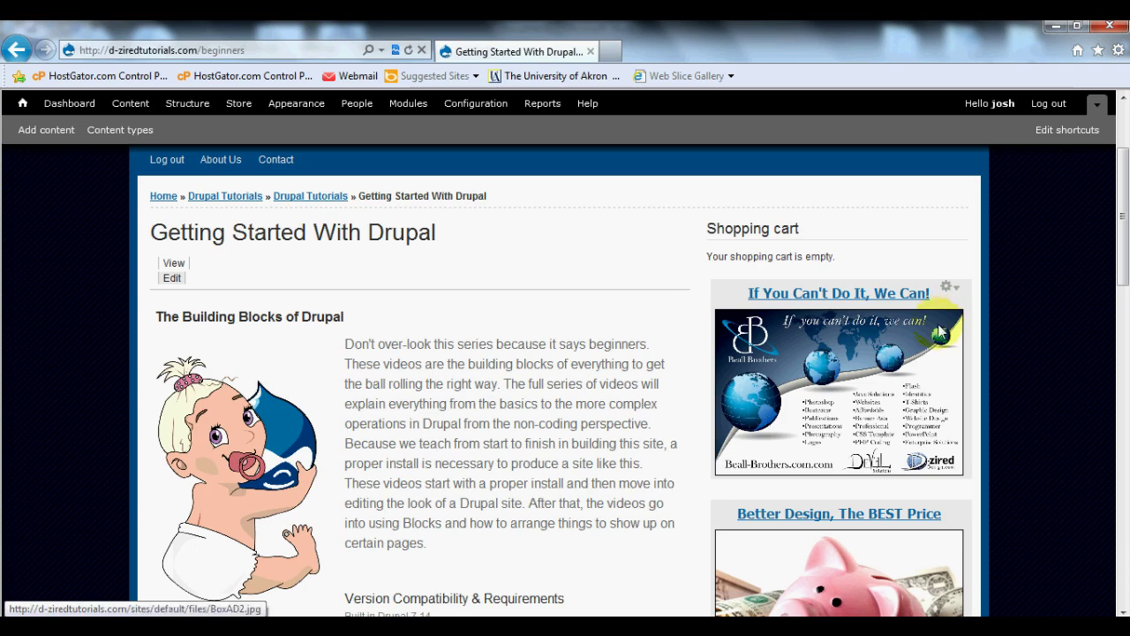
pyautogui.scroll(-6, 944, 329)
pyautogui.scroll(-5, 930, 347)
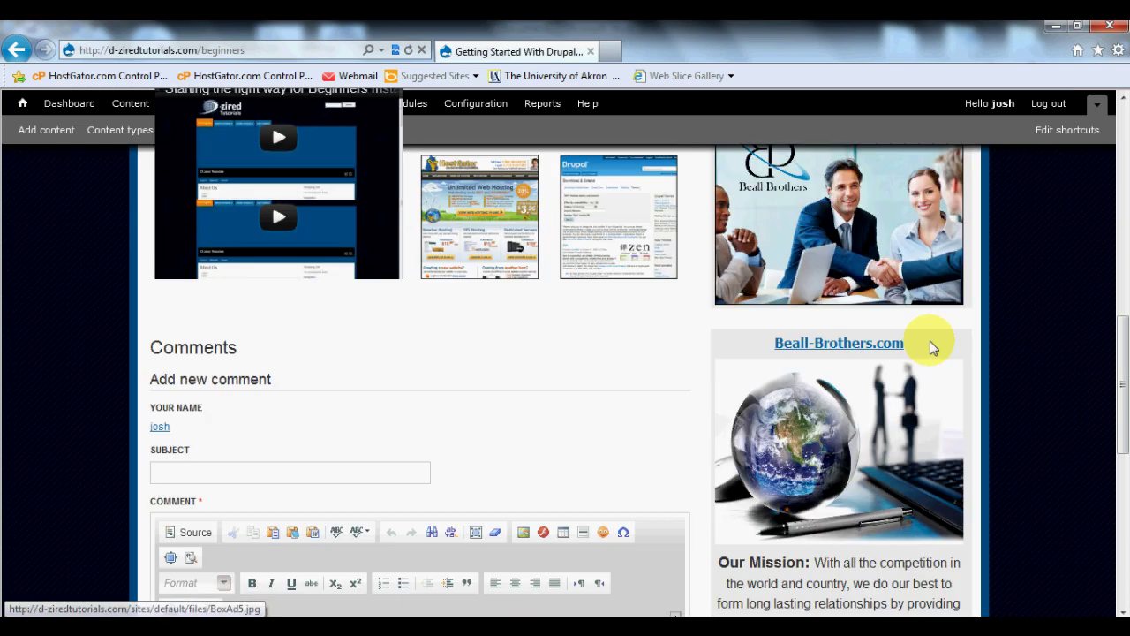
pyautogui.scroll(10, 930, 347)
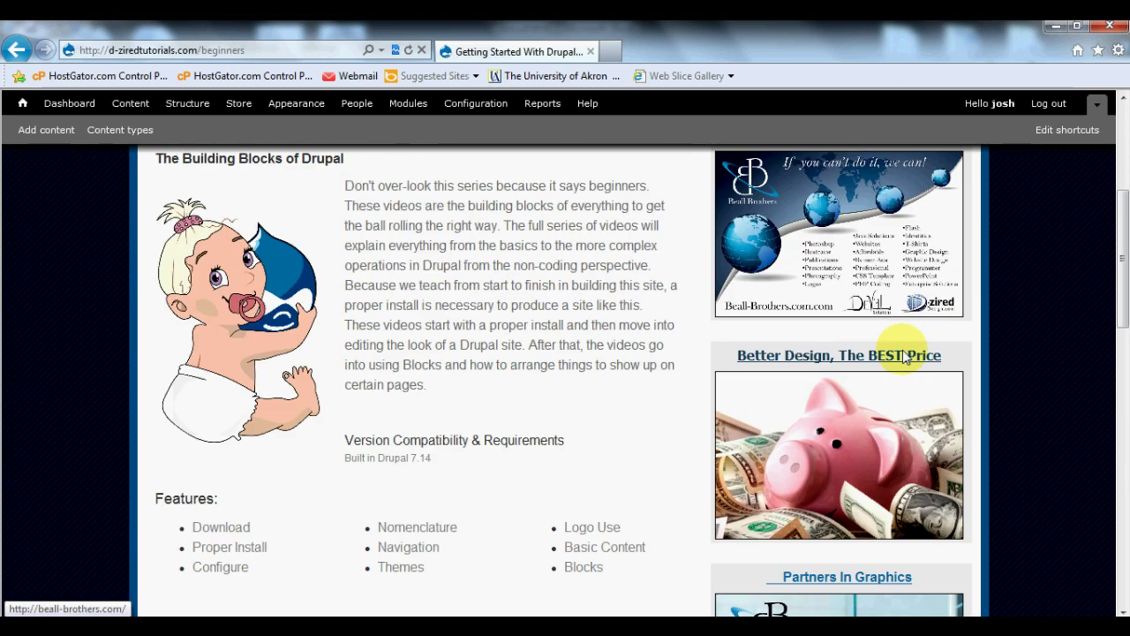
pyautogui.scroll(2, 905, 355)
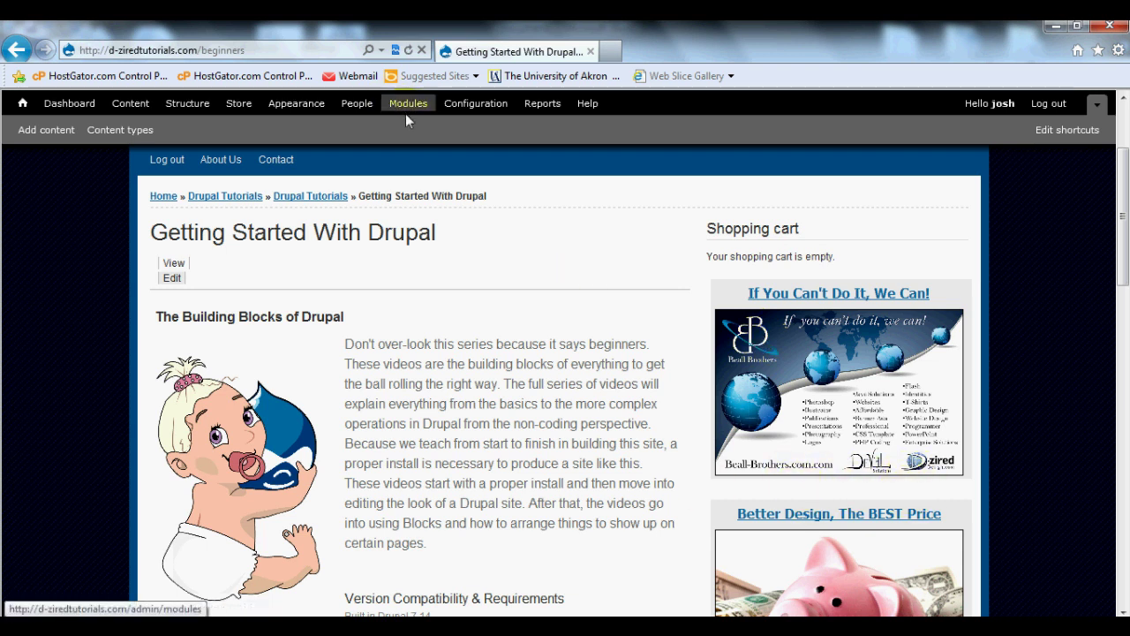
# Open the site's Help Videos page and look over the listed help tutorials
pyautogui.scroll(2, 389, 230)
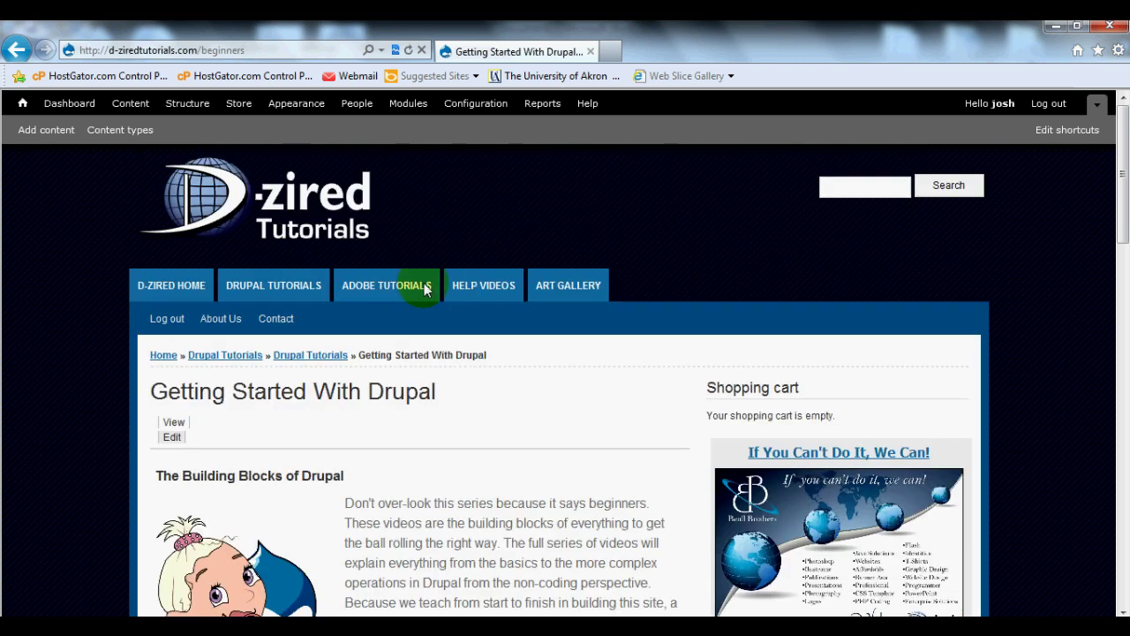
pyautogui.click(496, 285)
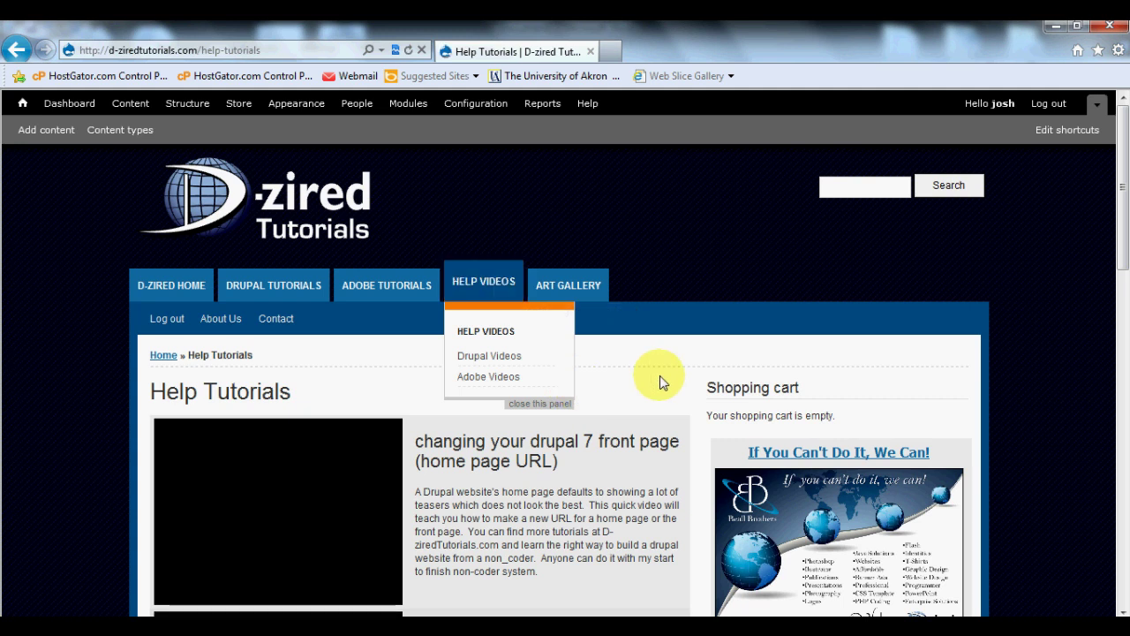
pyautogui.scroll(-3, 660, 374)
pyautogui.scroll(3, 660, 375)
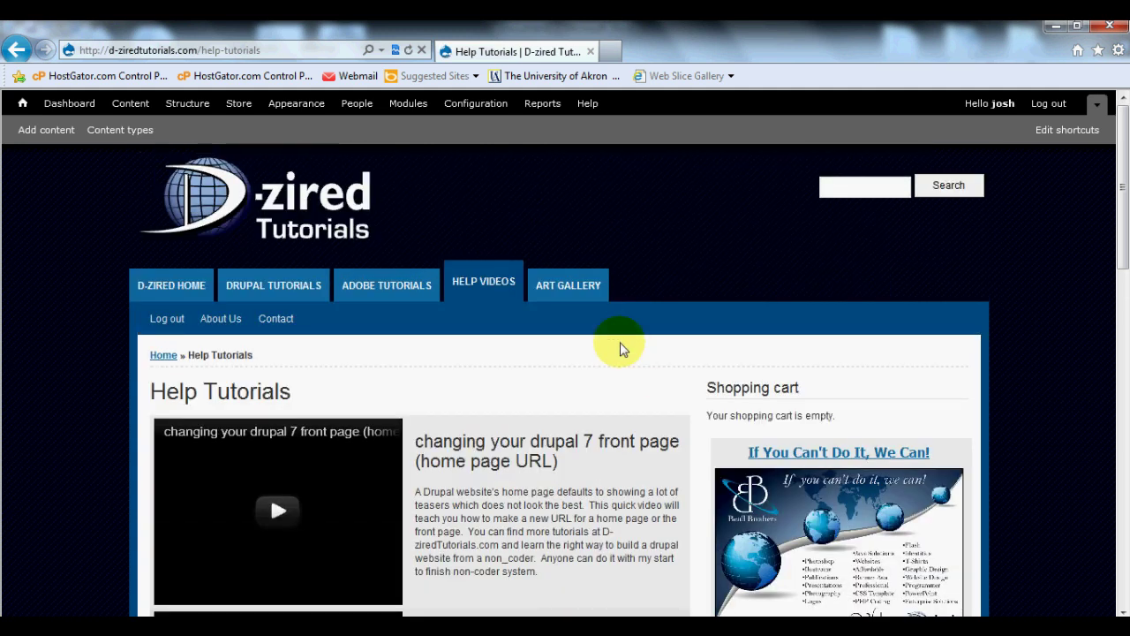
# Open the Art Gallery page and examine how the artwork titles, images and descriptions are laid out
pyautogui.click(573, 286)
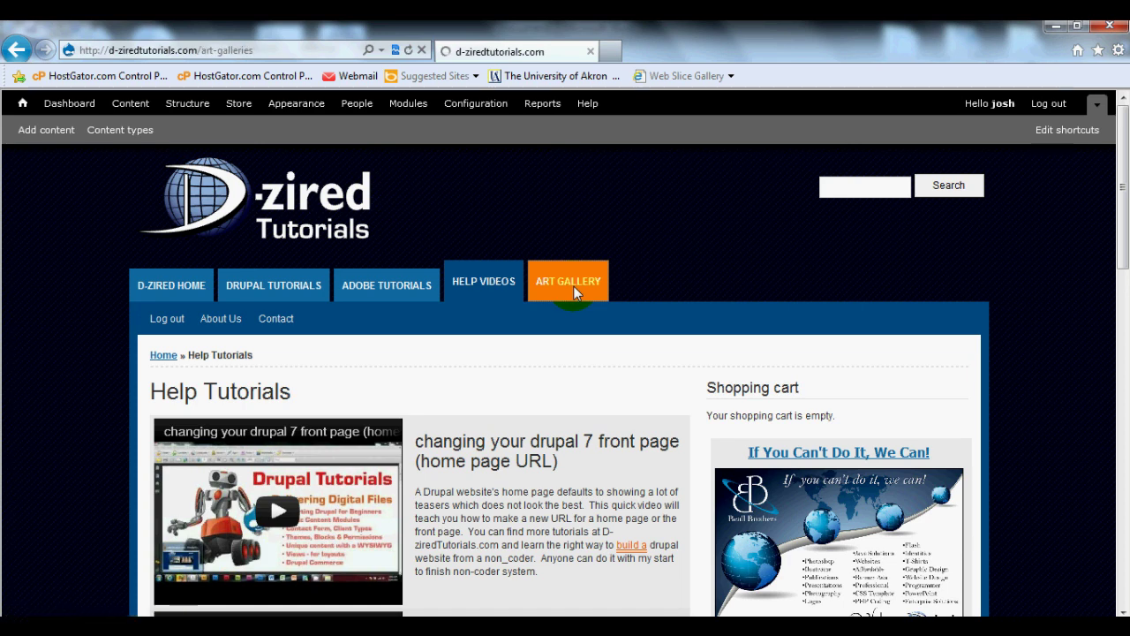
pyautogui.scroll(-2, 543, 325)
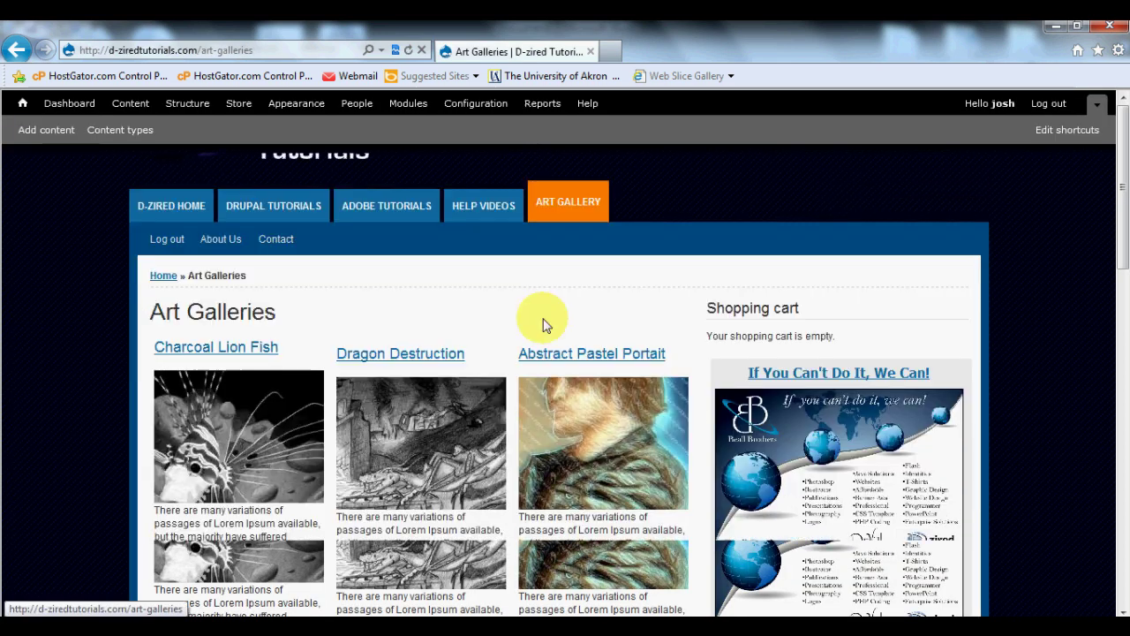
pyautogui.scroll(-2, 543, 325)
pyautogui.moveTo(534, 444); pyautogui.dragTo(606, 425)
pyautogui.click(641, 451)
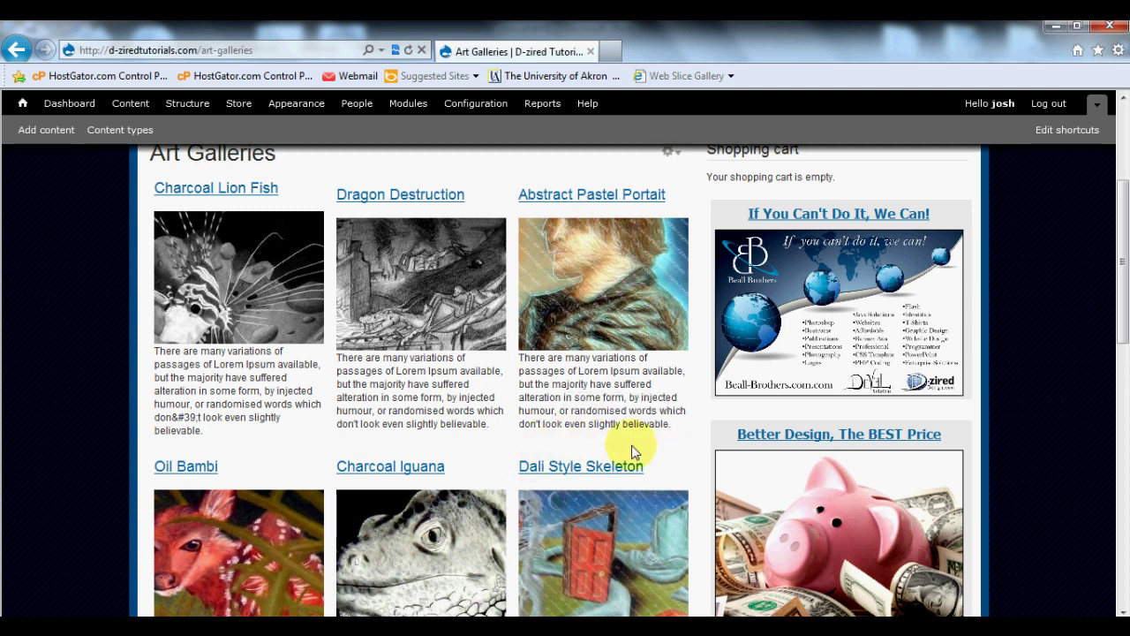
pyautogui.scroll(1, 564, 399)
pyautogui.scroll(2, 564, 398)
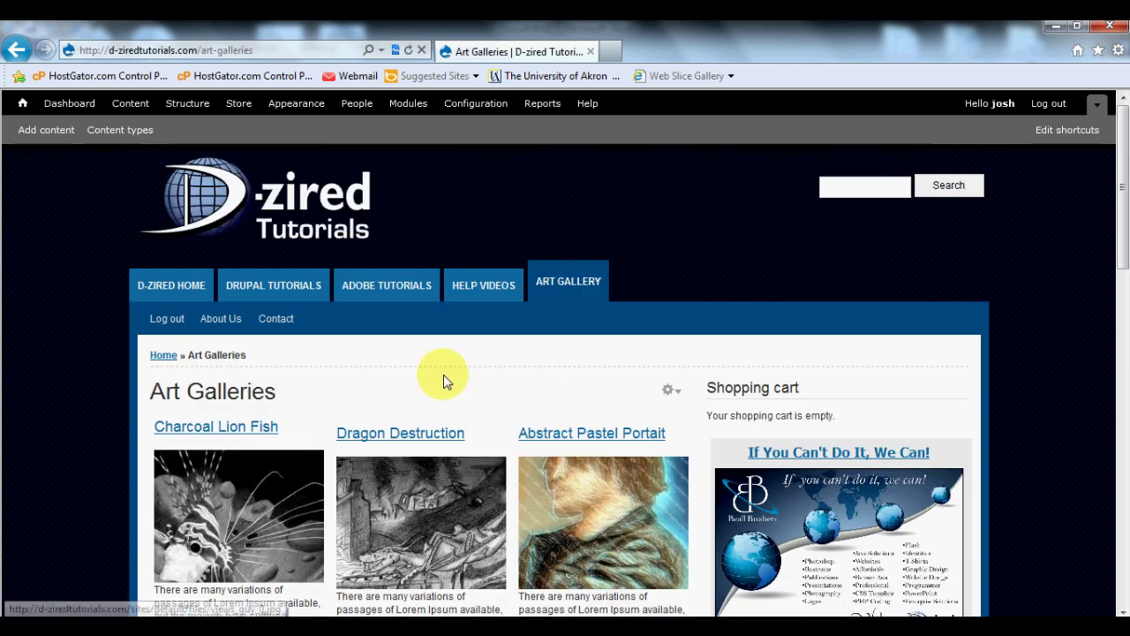
# Return to the Drupal Tutorials page and review its entries through WYSIWYG, What You See Is What You Get
pyautogui.moveTo(374, 284)
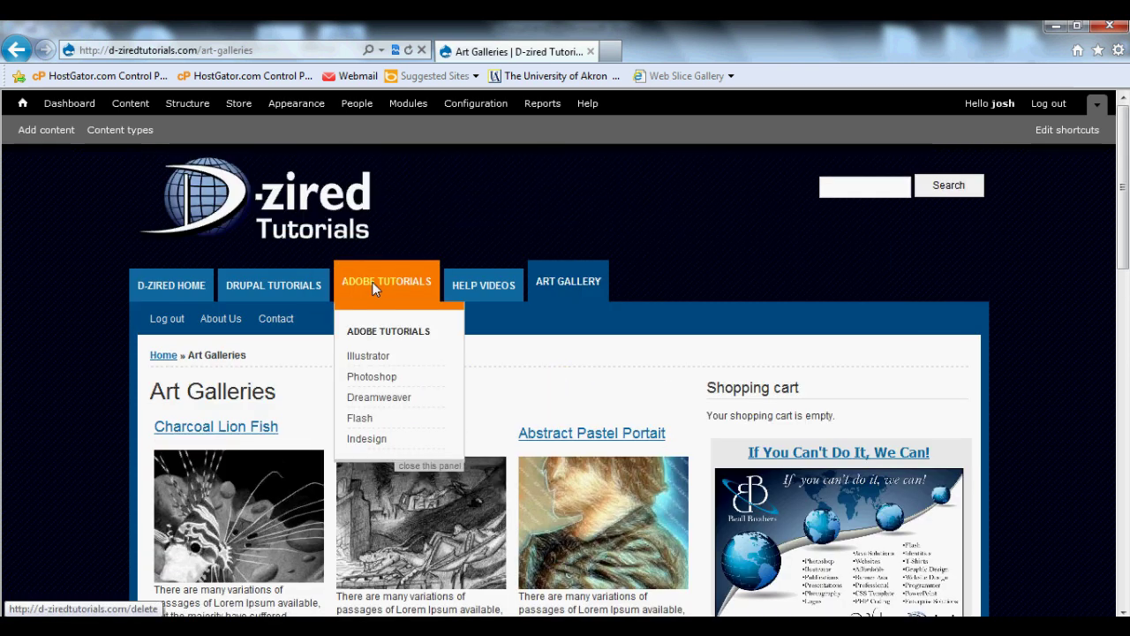
pyautogui.click(297, 285)
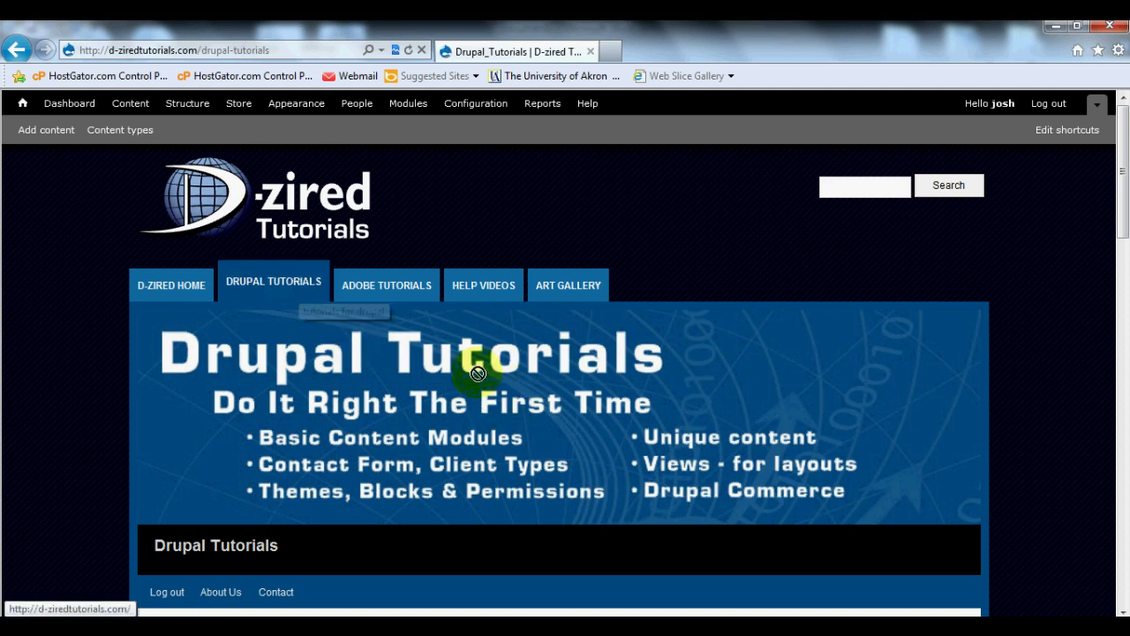
pyautogui.scroll(-3, 478, 374)
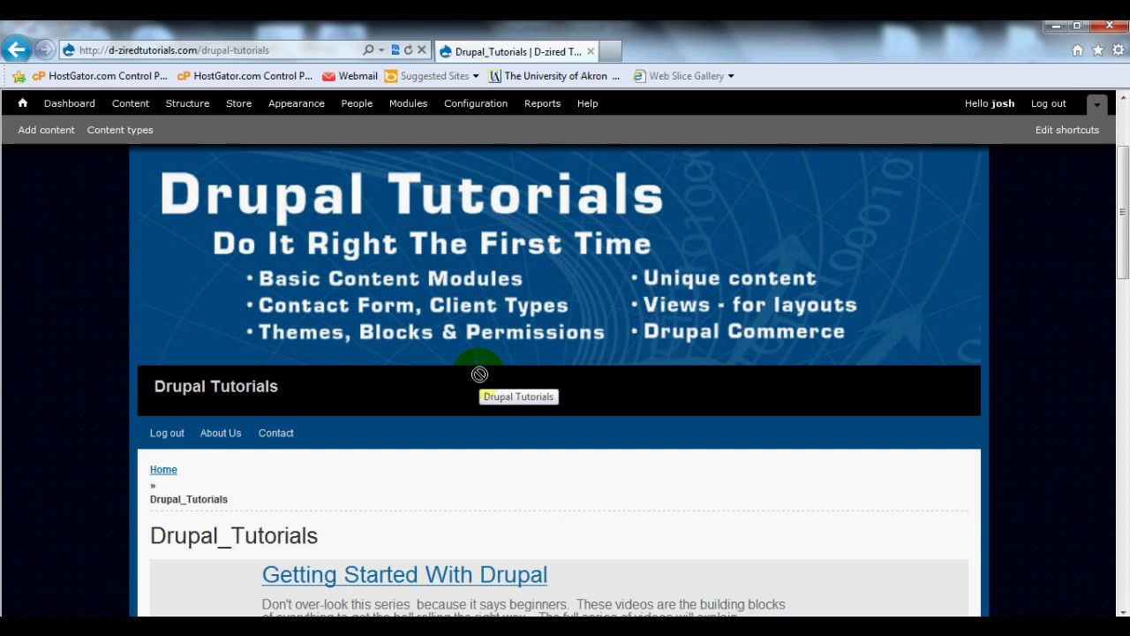
pyautogui.scroll(-10, 471, 404)
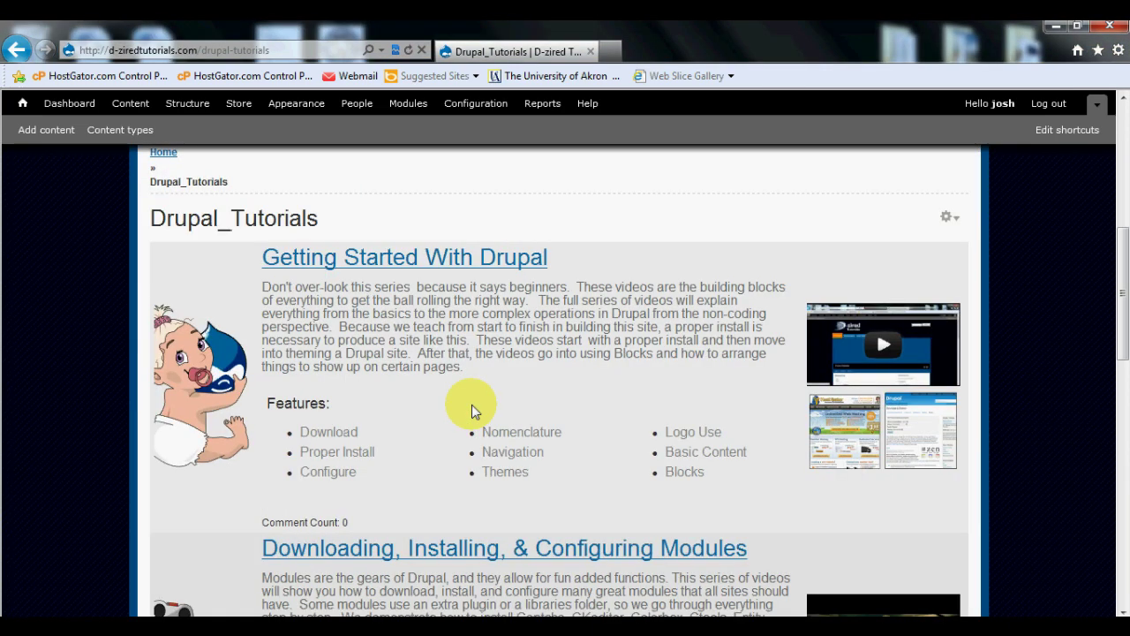
pyautogui.scroll(-12, 472, 404)
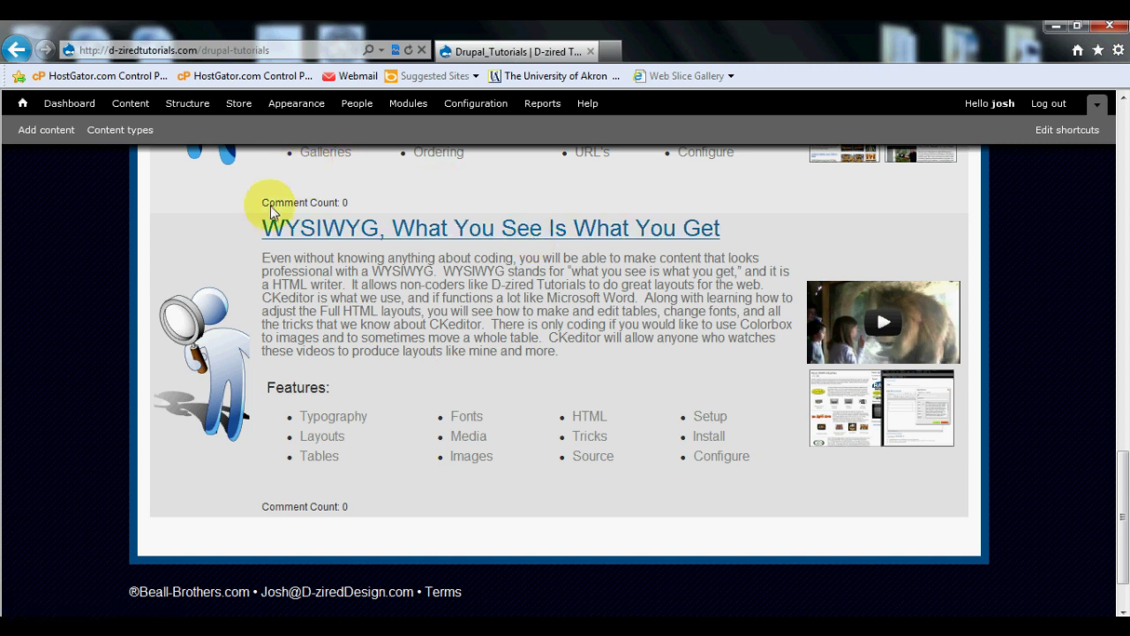
# Create a new Tutorial_Videos content item and title it Commerce
pyautogui.click(60, 132)
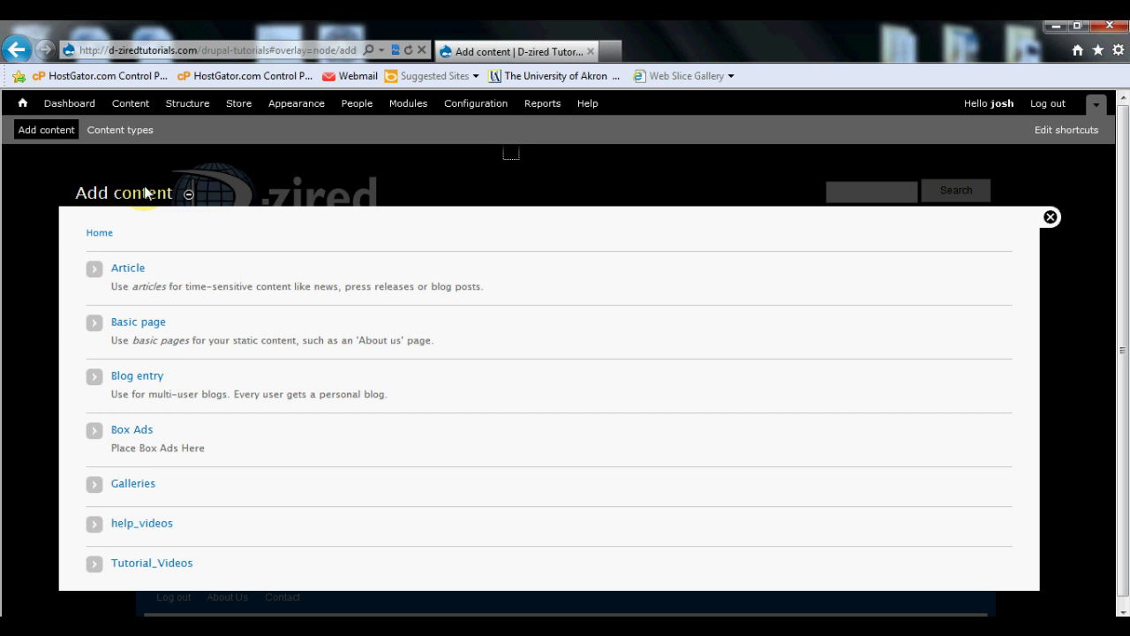
pyautogui.click(152, 563)
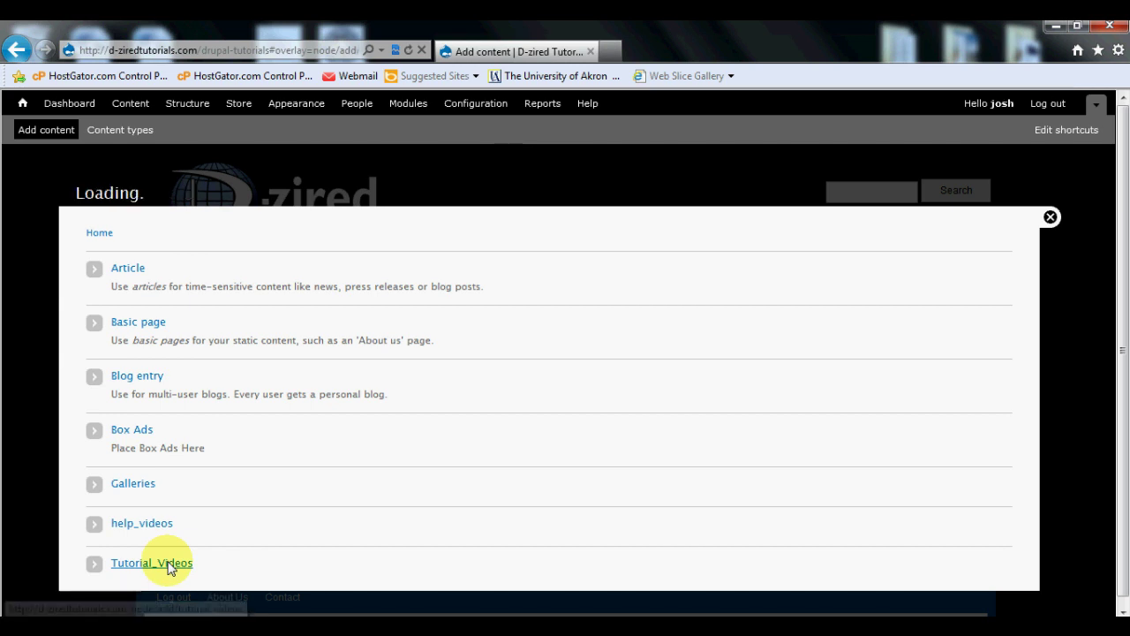
pyautogui.click(315, 291)
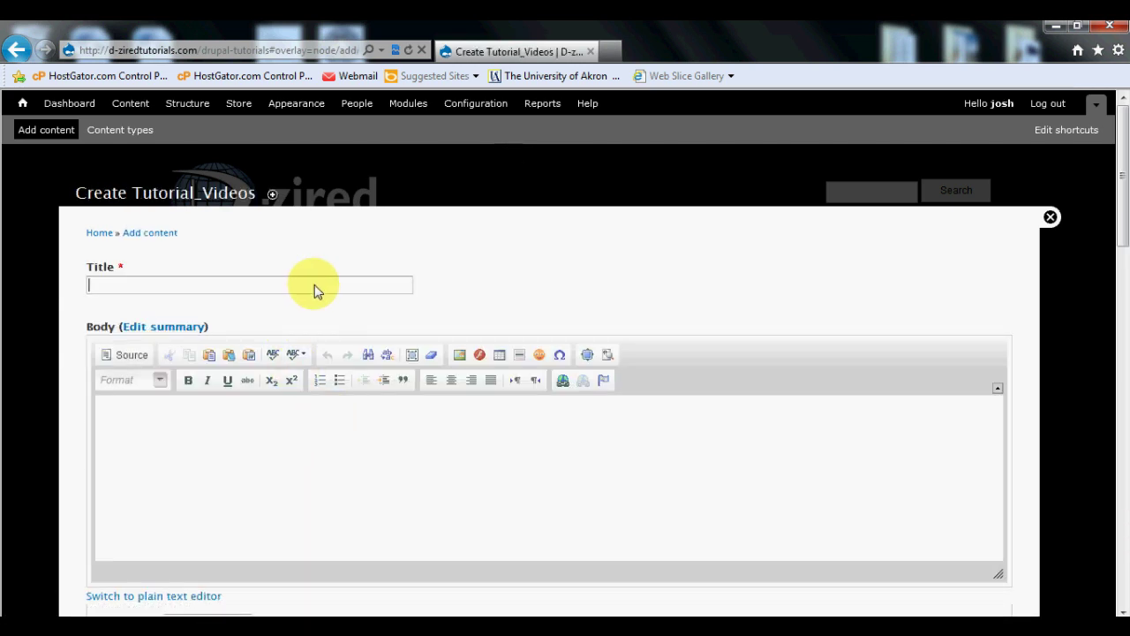
pyautogui.write('Commerce')
# Fill the body with the description running from "Learn how to use Drupal Commerce to create an ecommerce website" to "you will see every step."
pyautogui.scroll(-2, 320, 365)
pyautogui.click(320, 356)
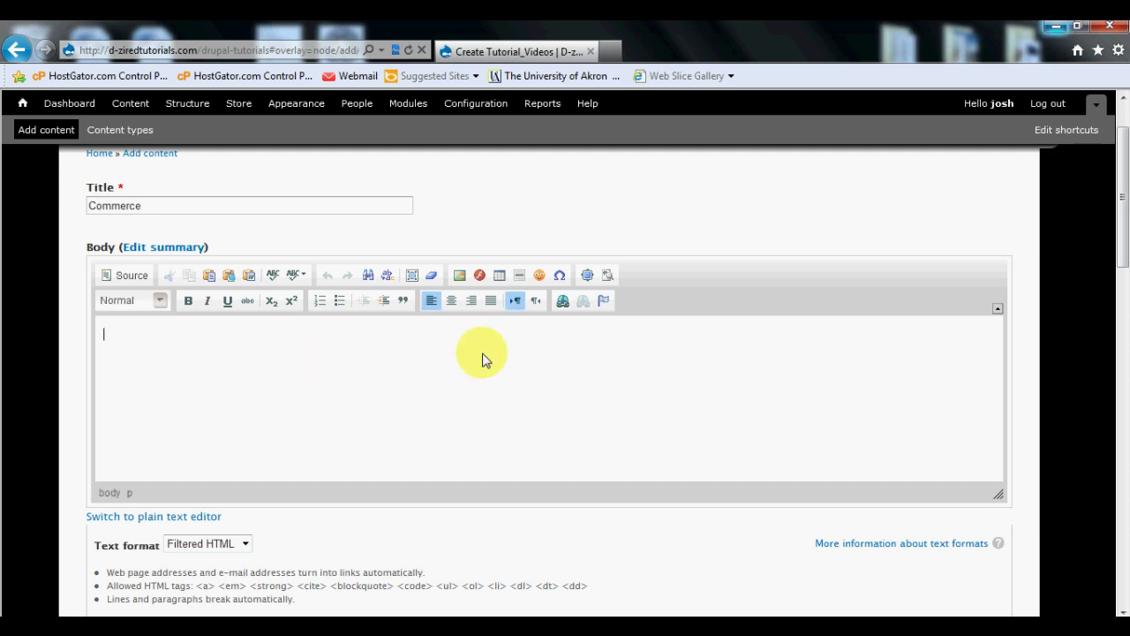
pyautogui.write('Learn how to use Drupal Commerce to create an ecommerce website. In these videos, you will learn how to lay out a store catalog with Views to make a professional looking layout that you can easily update. Along with layouts, you will see how to make products, product types, set up shopping carts, manage fields, and set shipping costs. These videos explain the process to allow price breaks in relation to the quantity being of product purchased. These teach the process from start to finish and you will see every step.')
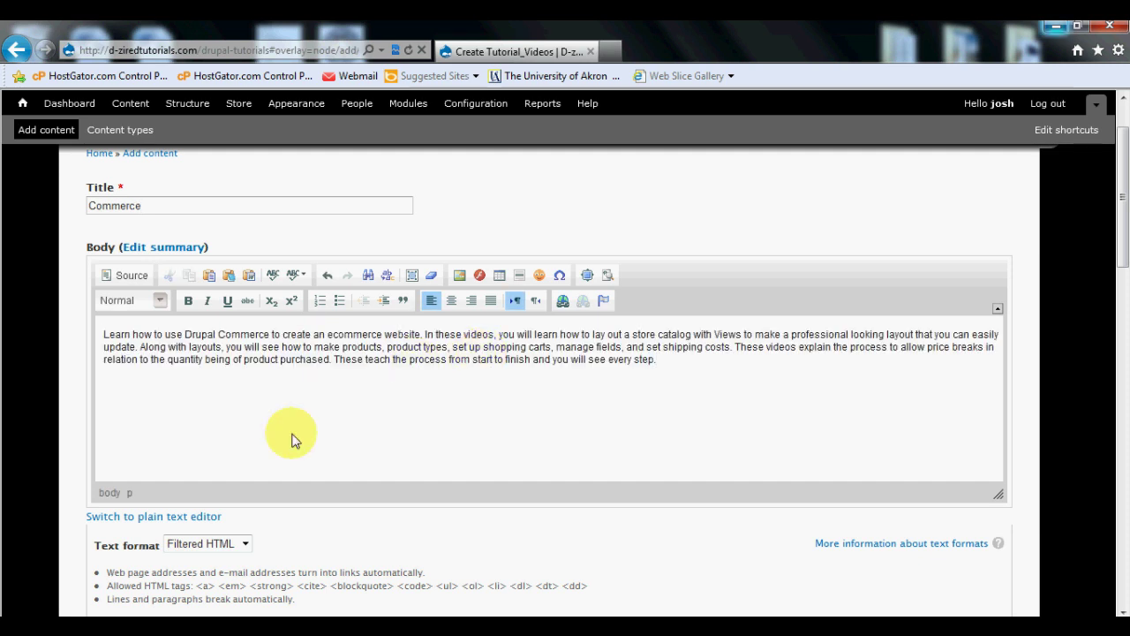
# Set the body's text format to Full HTML and copy the whole Commerce description
pyautogui.click(203, 543)
pyautogui.click(202, 574)
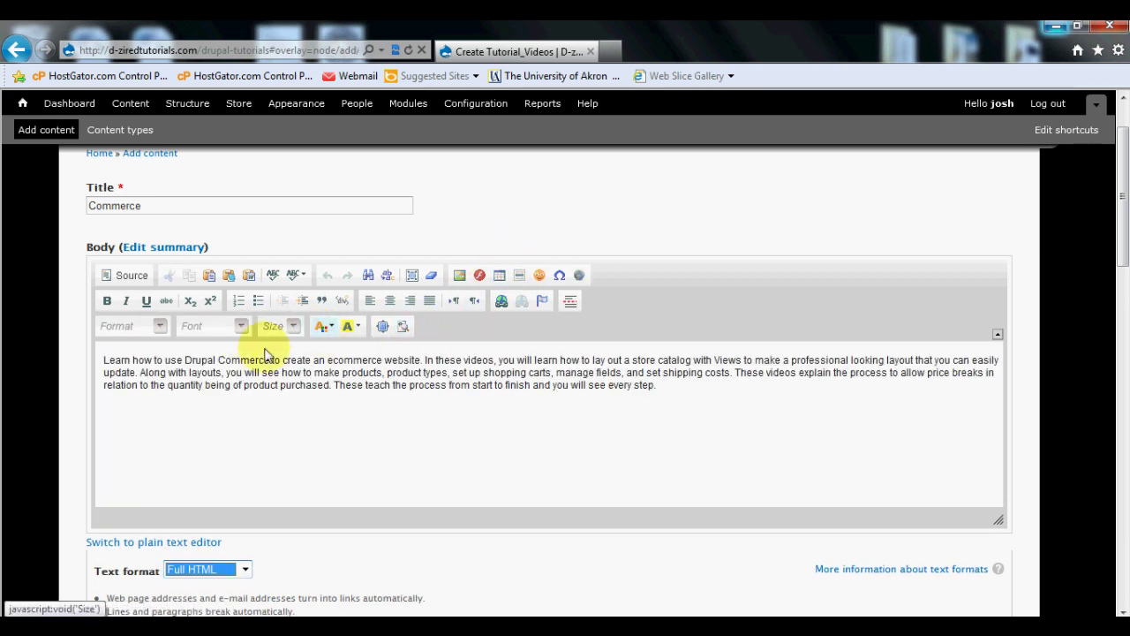
pyautogui.click(297, 439)
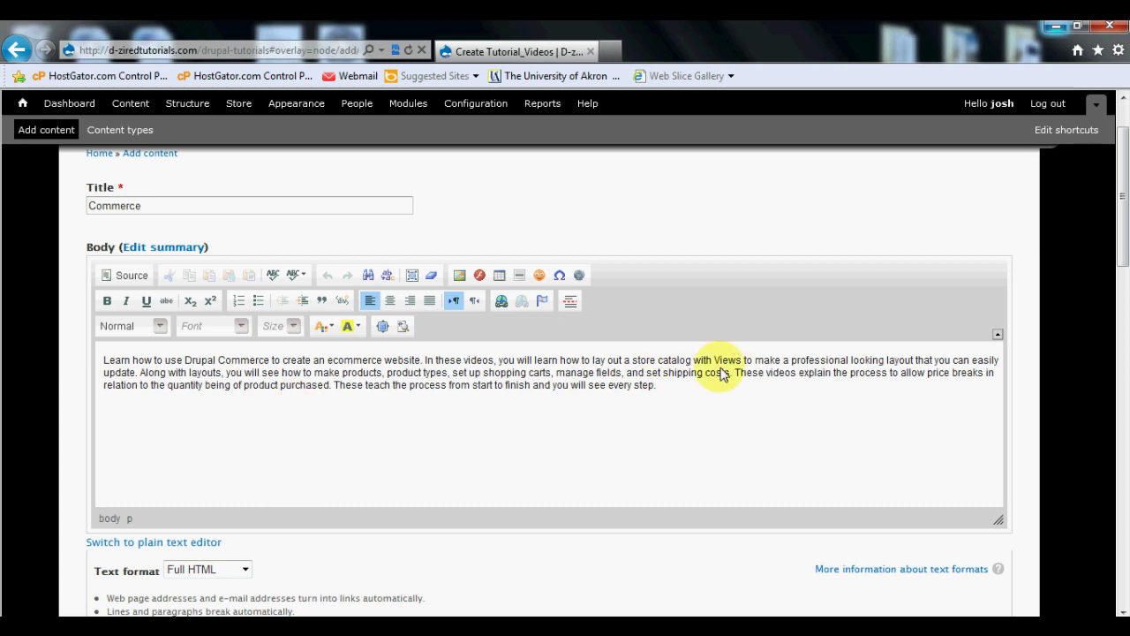
pyautogui.moveTo(658, 387); pyautogui.dragTo(77, 354)
pyautogui.hotkey('ctrl', 'c')
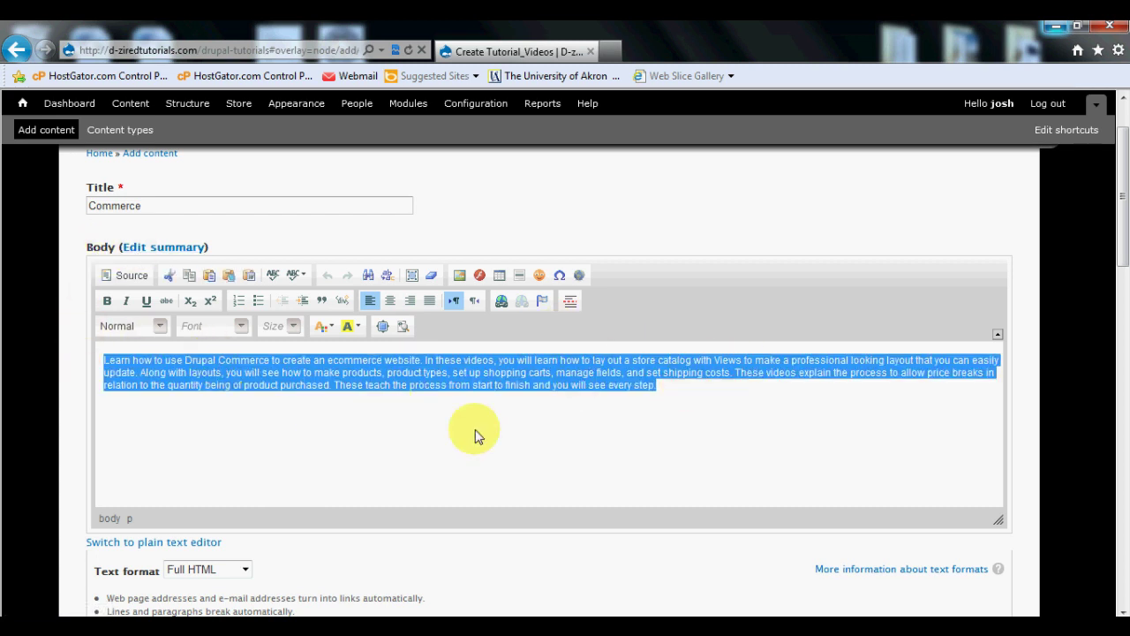
# Choose the Commerce, Commerce1 and Commerce2 files for the Image, image1 and image2 fields respectively
pyautogui.scroll(-3, 381, 505)
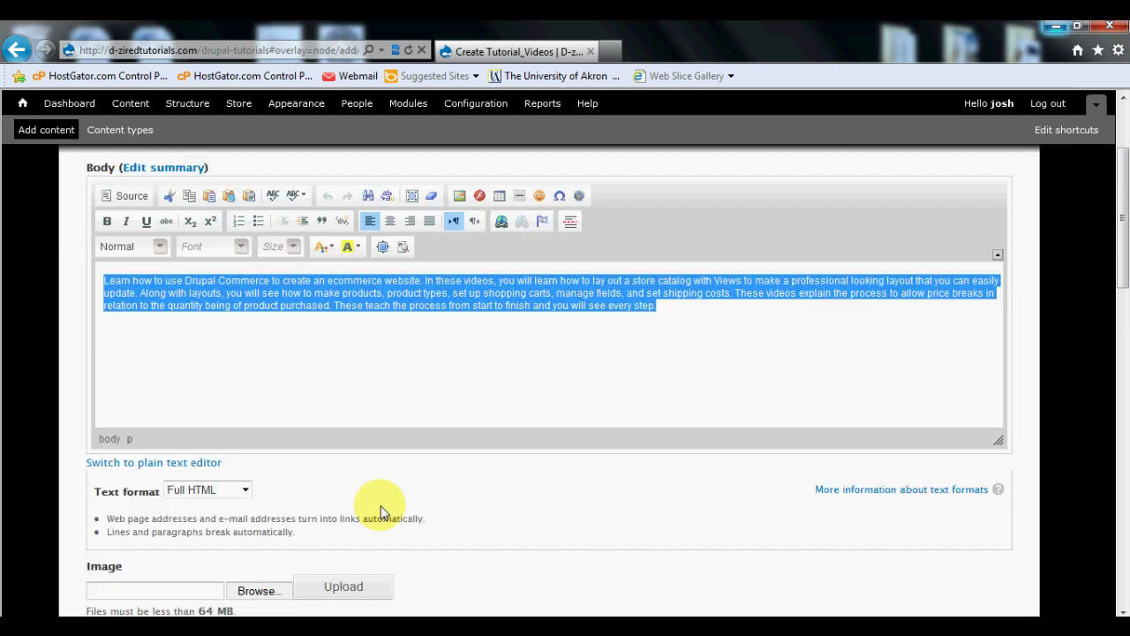
pyautogui.scroll(-1, 296, 457)
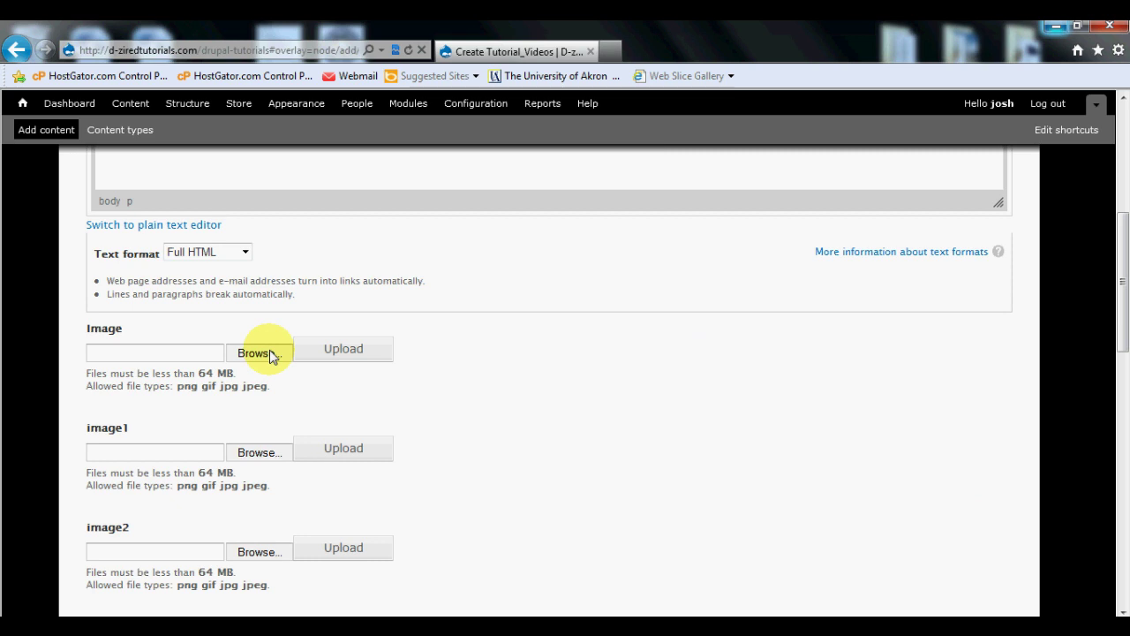
pyautogui.click(265, 353)
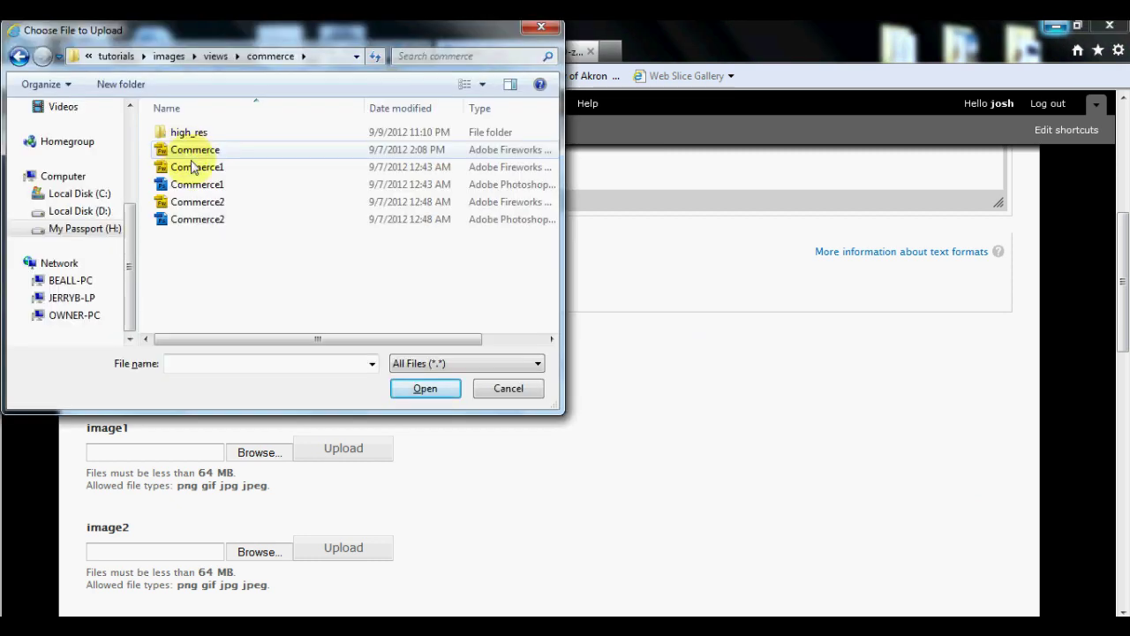
pyautogui.doubleClick(198, 150)
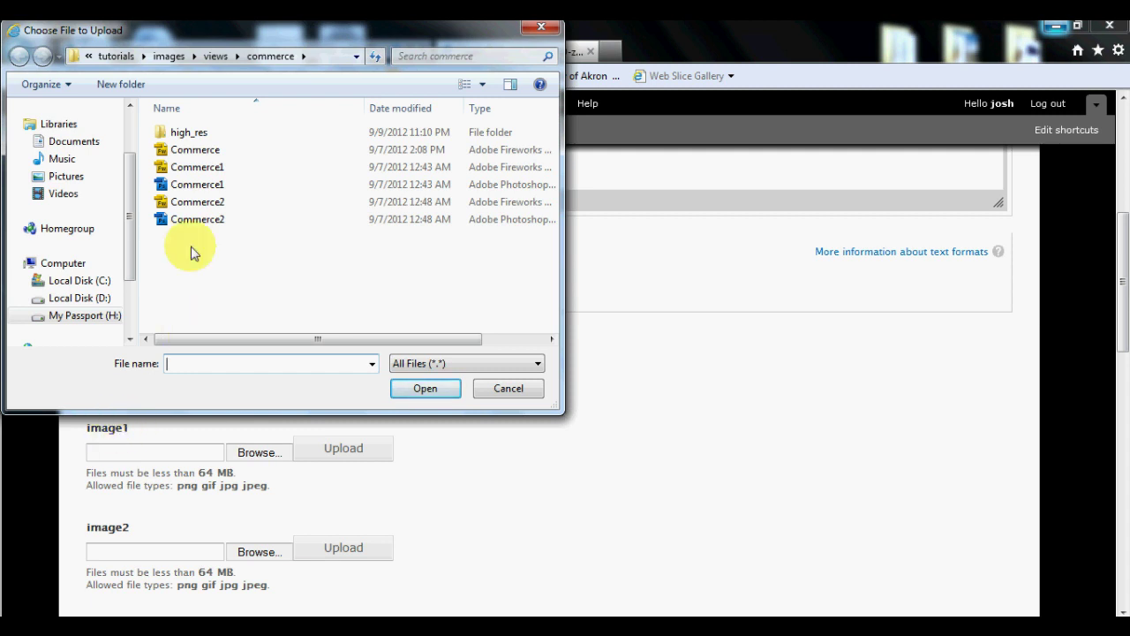
pyautogui.click(197, 172)
pyautogui.doubleClick(198, 176)
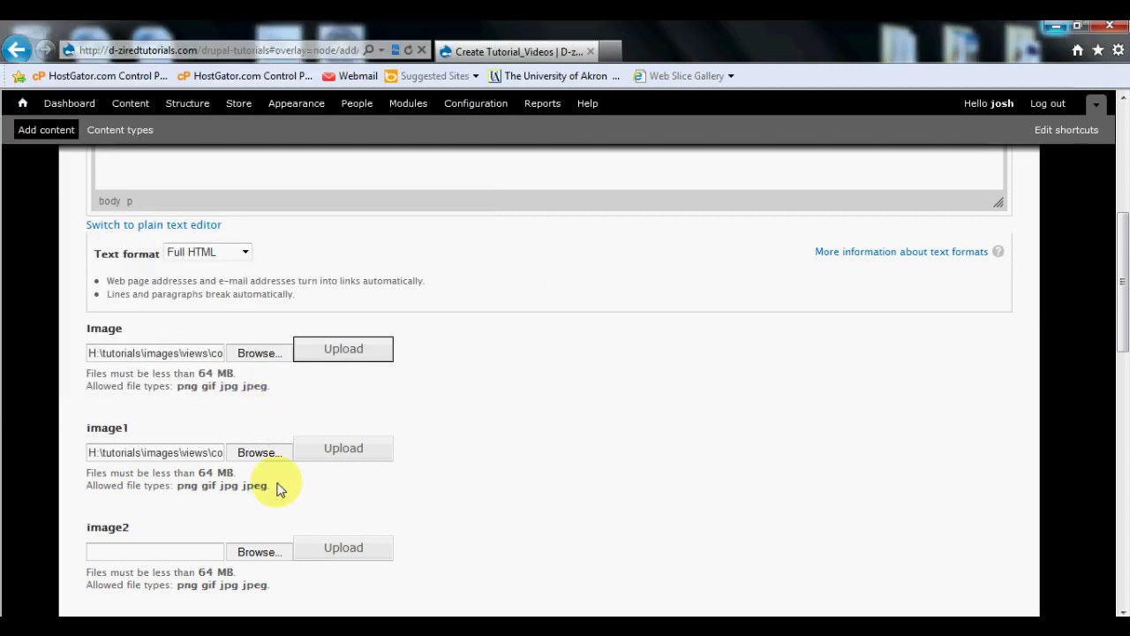
pyautogui.scroll(-1, 276, 488)
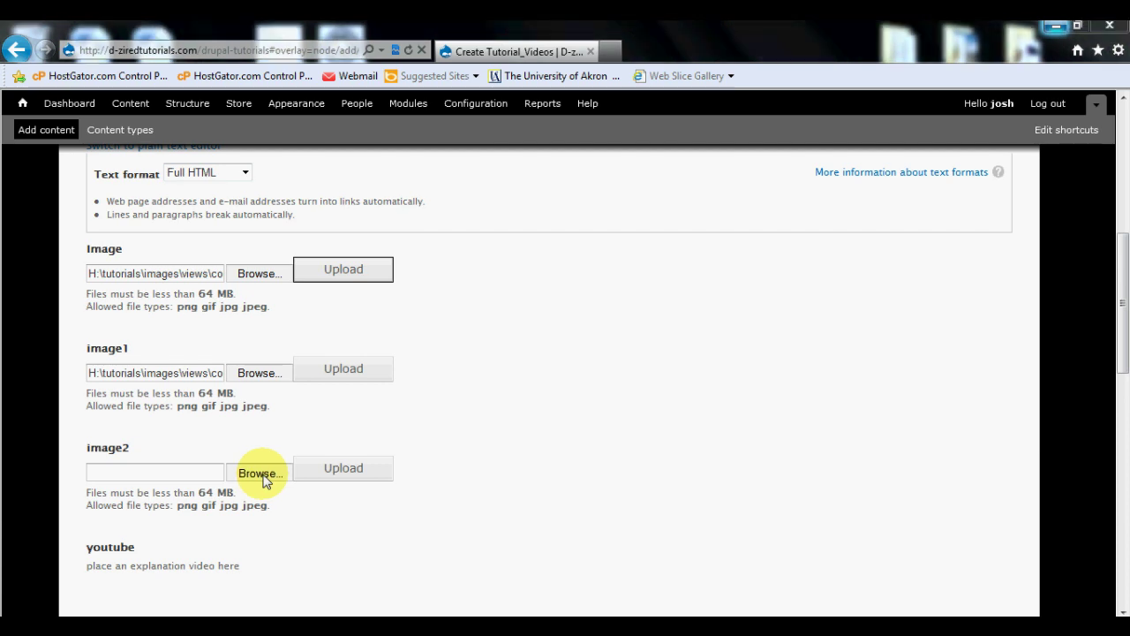
pyautogui.click(261, 474)
pyautogui.click(206, 225)
pyautogui.doubleClick(200, 203)
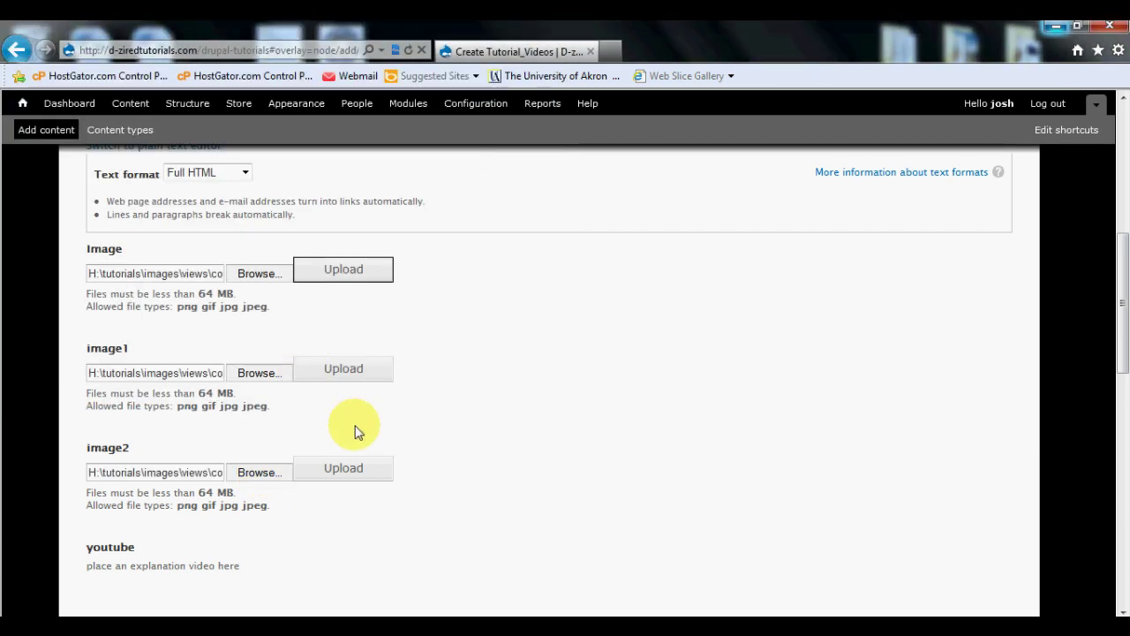
pyautogui.scroll(-3, 357, 448)
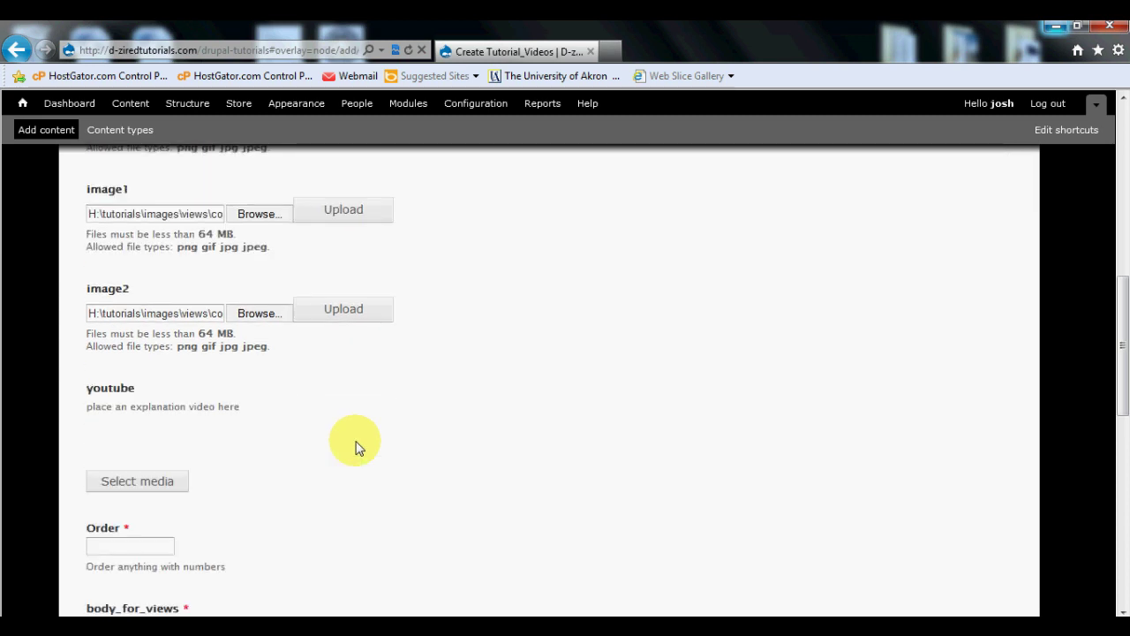
pyautogui.scroll(-2, 353, 441)
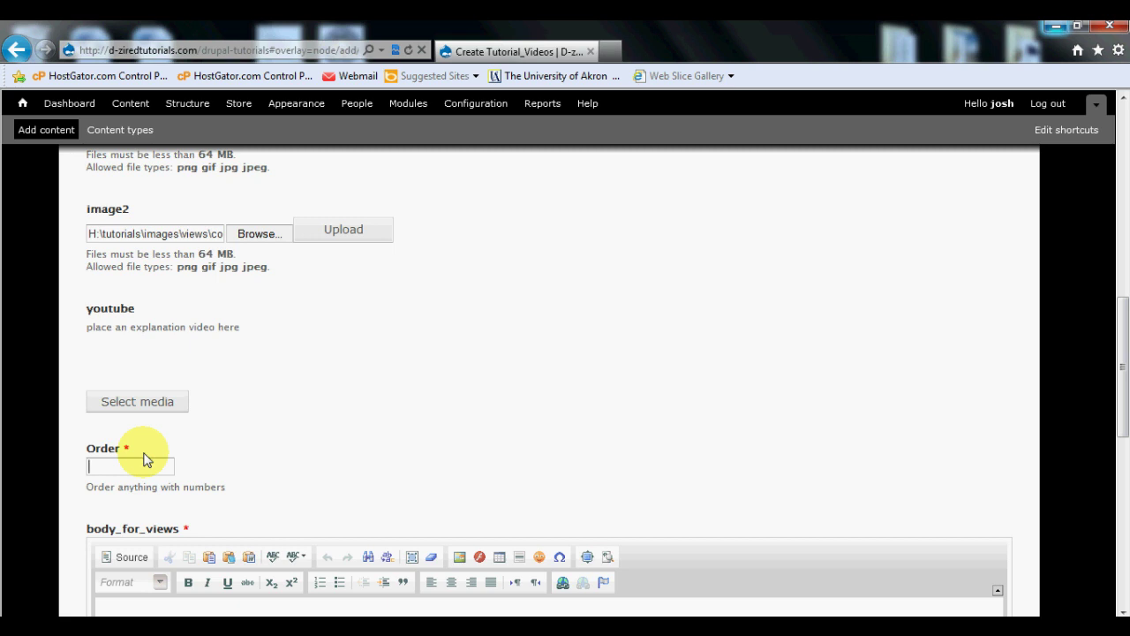
pyautogui.click(164, 410)
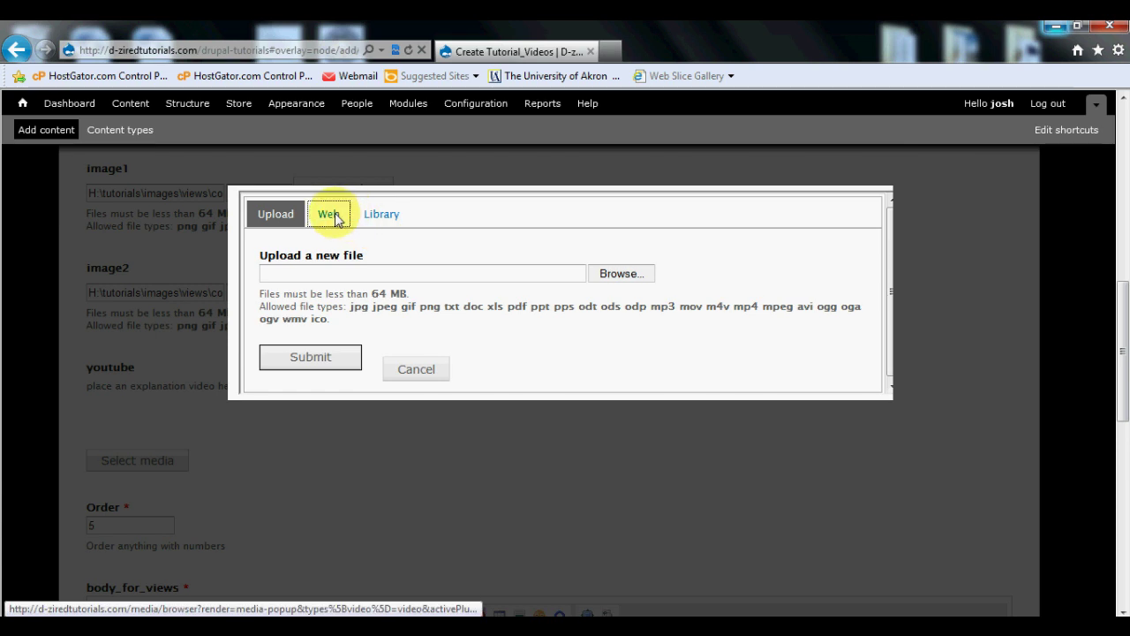
pyautogui.click(332, 215)
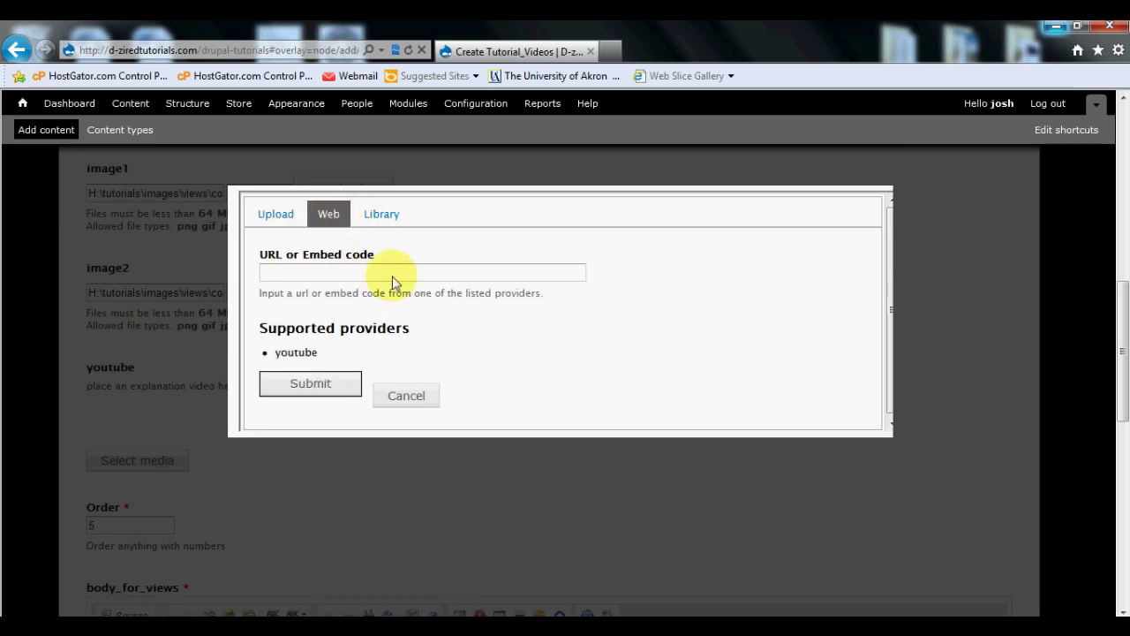
pyautogui.write('http://www.youtube.com/watch?v=w9KB5PUbgHs&feature=plcp')
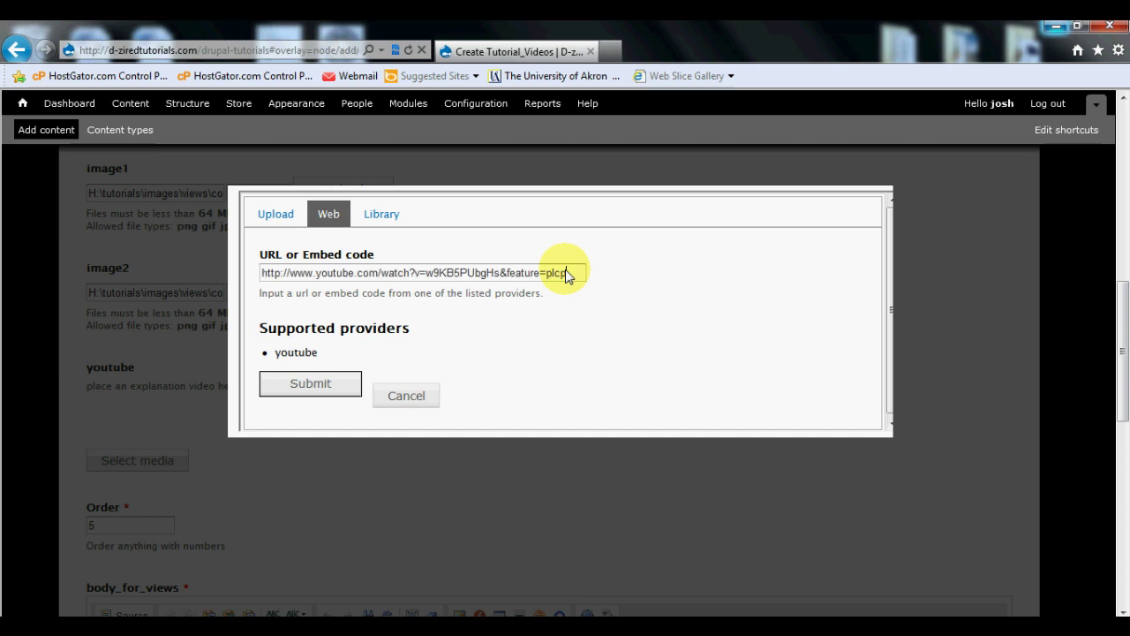
pyautogui.click(340, 386)
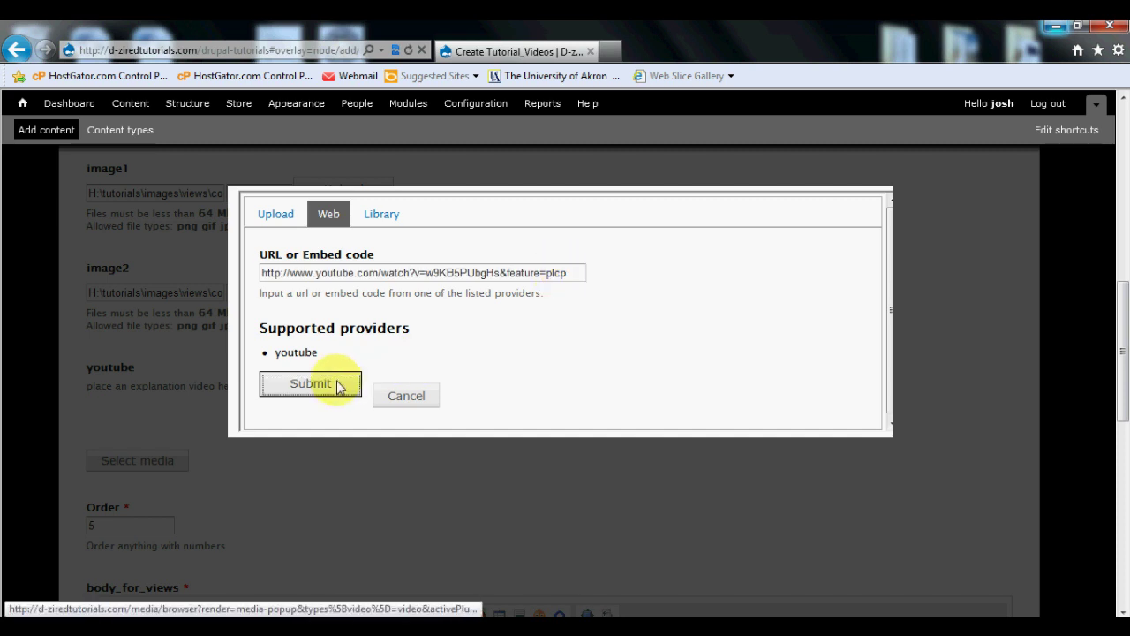
# Paste the copied description into body_for_views and set that field's text format to Full HTML
pyautogui.scroll(-3, 340, 386)
pyautogui.scroll(-3, 336, 387)
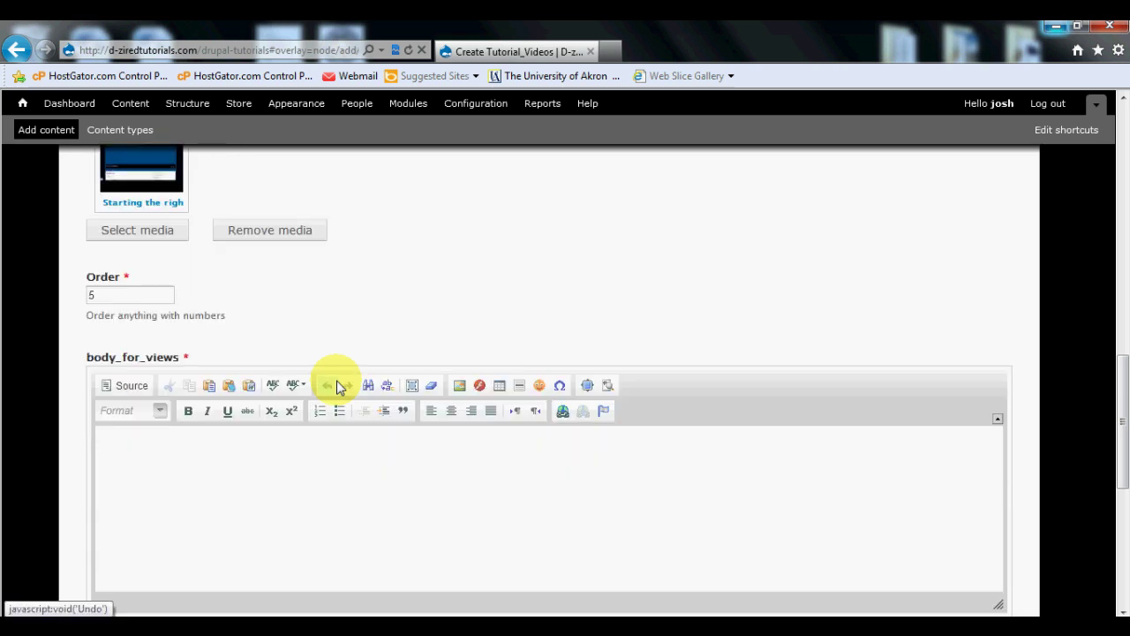
pyautogui.click(339, 374)
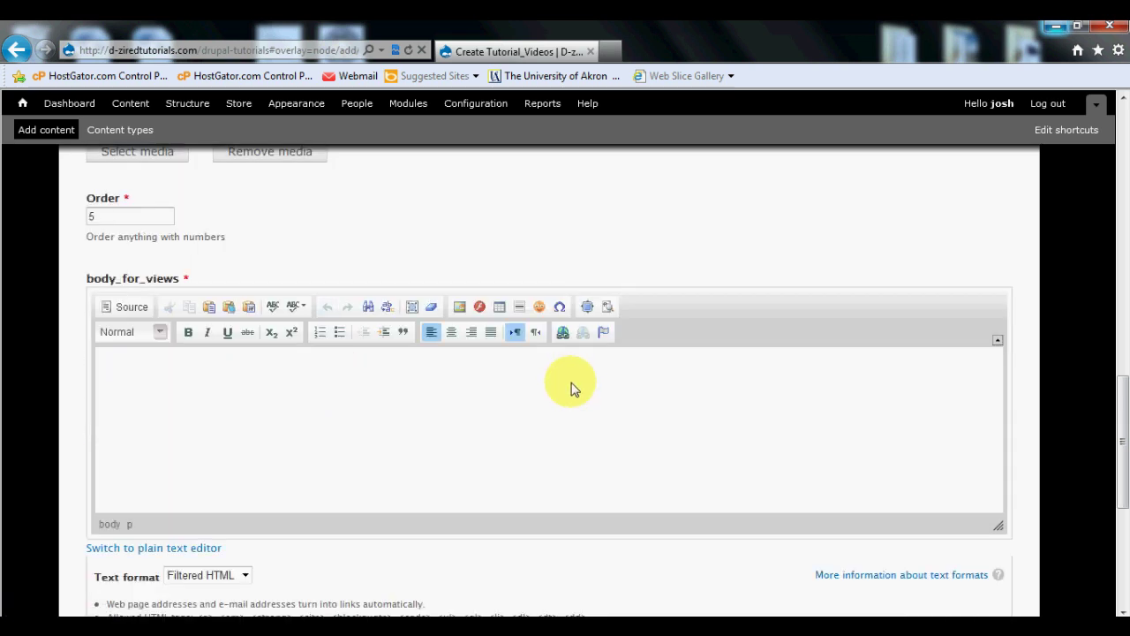
pyautogui.hotkey('ctrl', 'v')
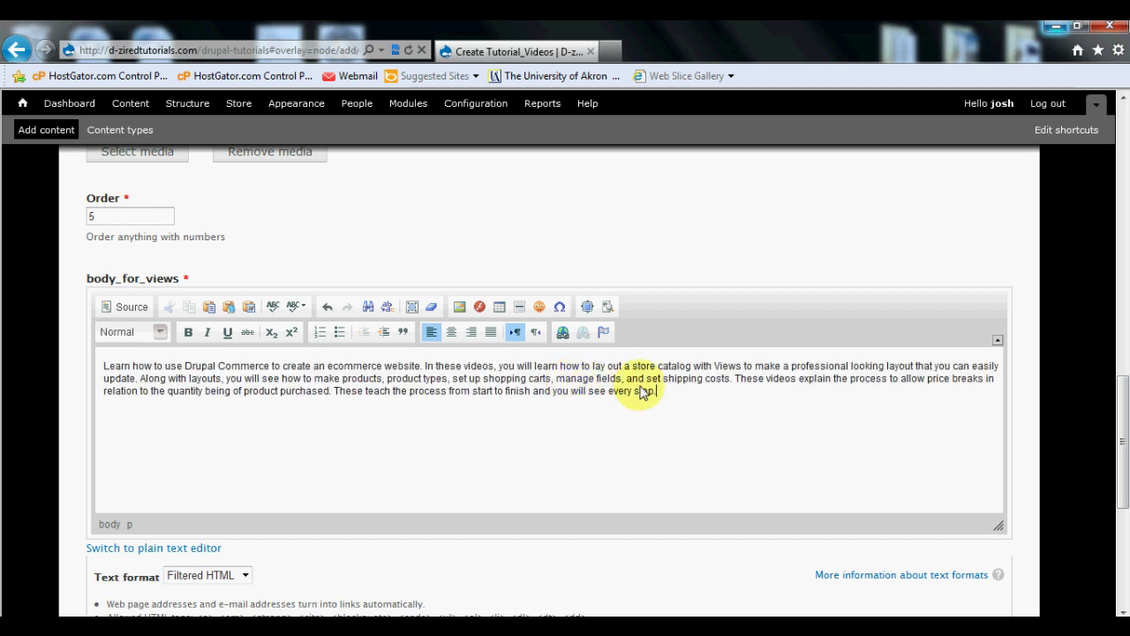
pyautogui.moveTo(672, 395); pyautogui.dragTo(468, 379)
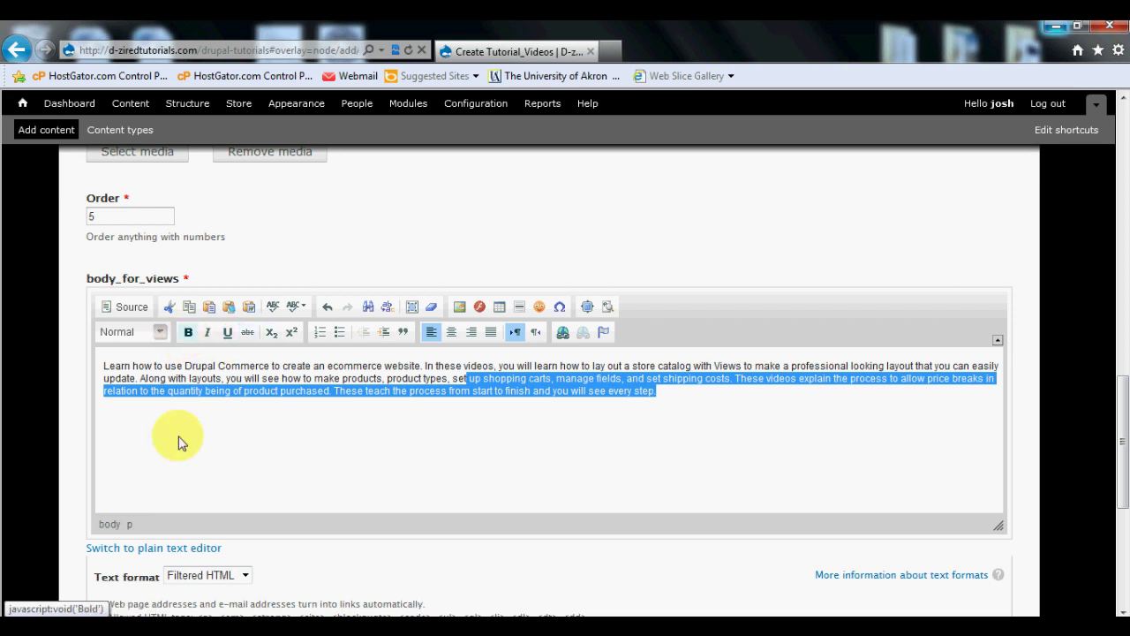
pyautogui.click(221, 576)
pyautogui.click(223, 606)
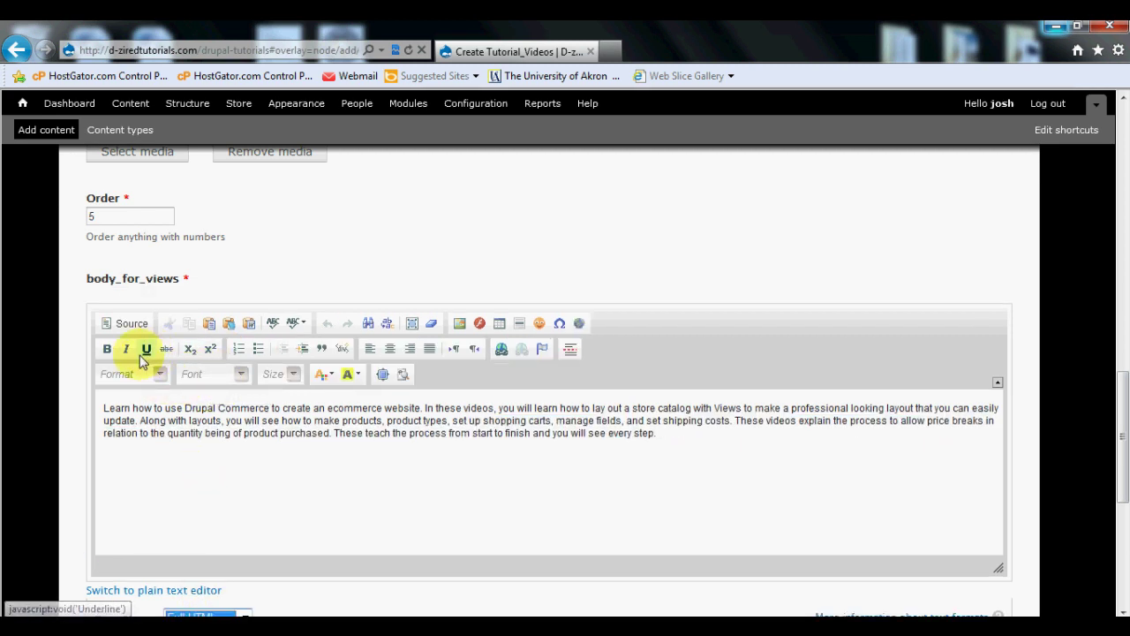
# Make the body_for_views text from "manage fields" through "you will see every" underlined, italic, bold and blue
pyautogui.click(576, 408)
pyautogui.moveTo(556, 420); pyautogui.dragTo(634, 432)
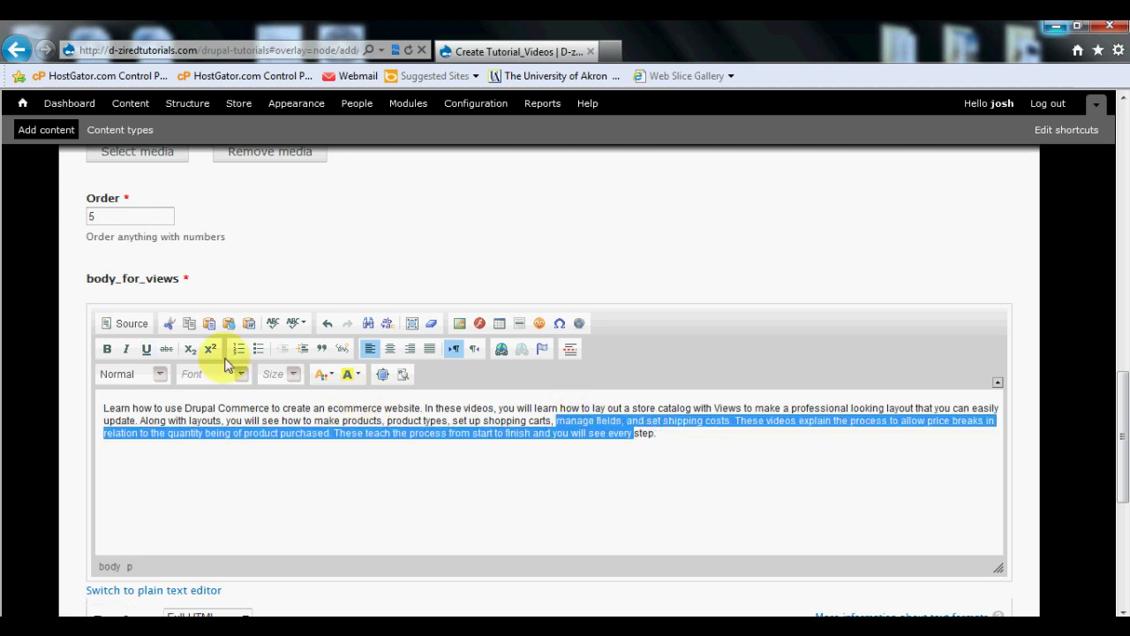
pyautogui.click(147, 349)
pyautogui.click(126, 350)
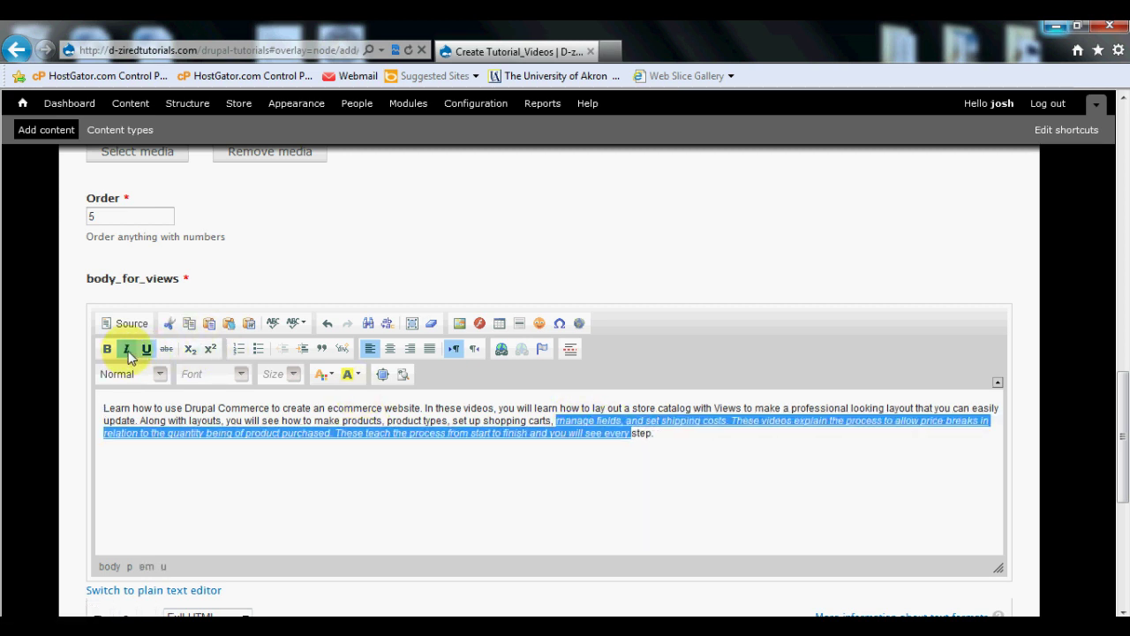
pyautogui.click(108, 350)
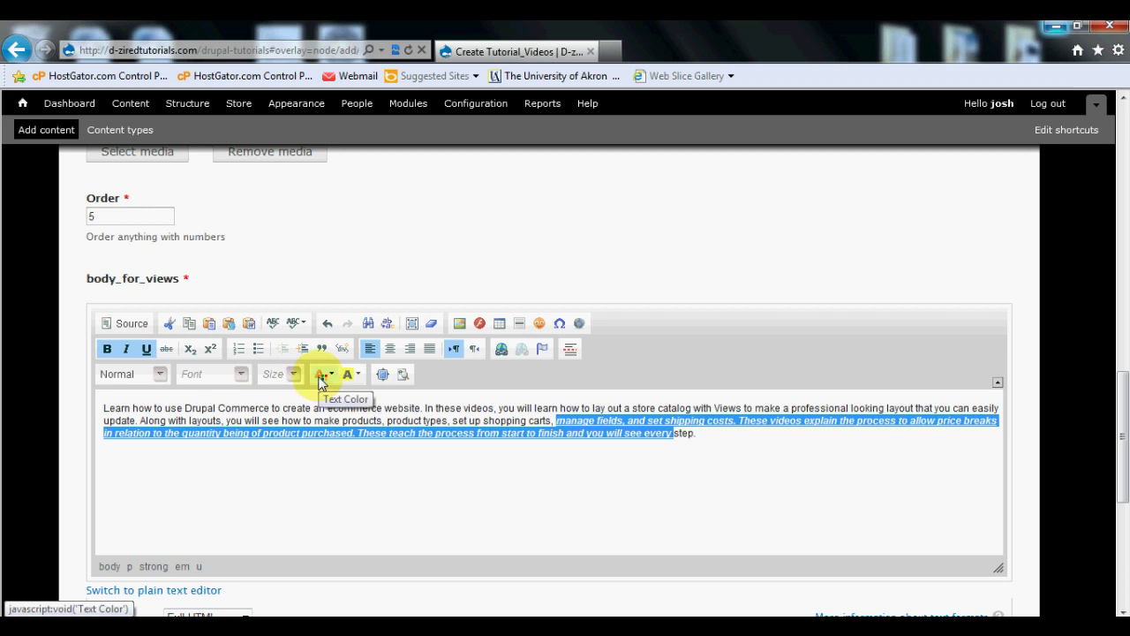
pyautogui.click(320, 378)
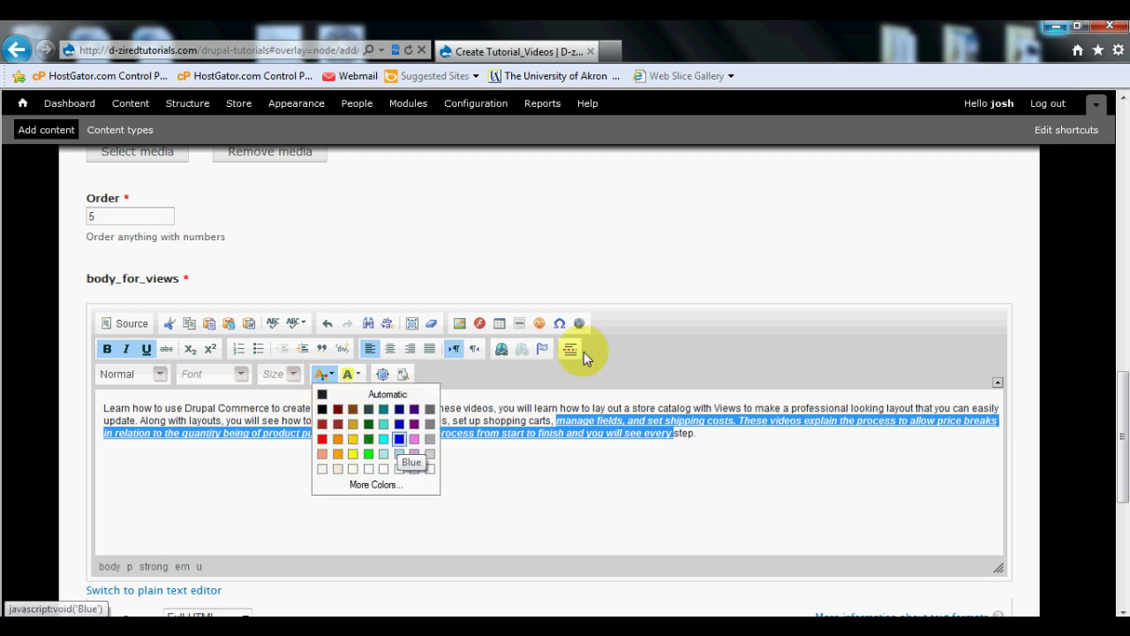
pyautogui.click(940, 294)
# Save the new Commerce Tutorial_Videos entry without providing a menu link
pyautogui.scroll(-4, 1025, 344)
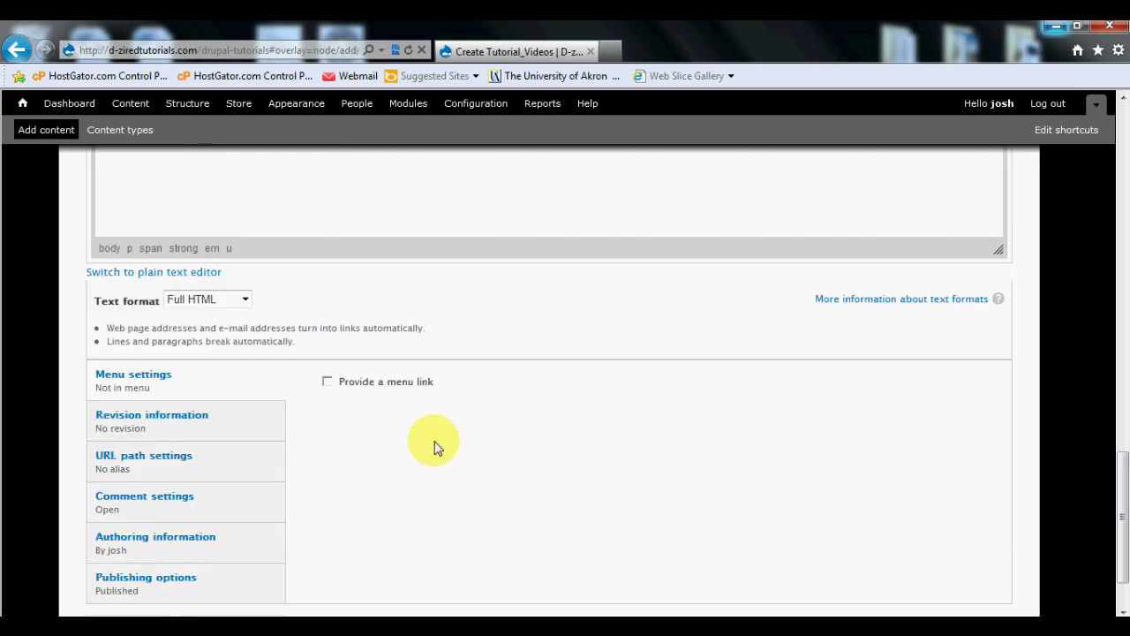
pyautogui.scroll(-1, 328, 416)
pyautogui.scroll(1, 328, 416)
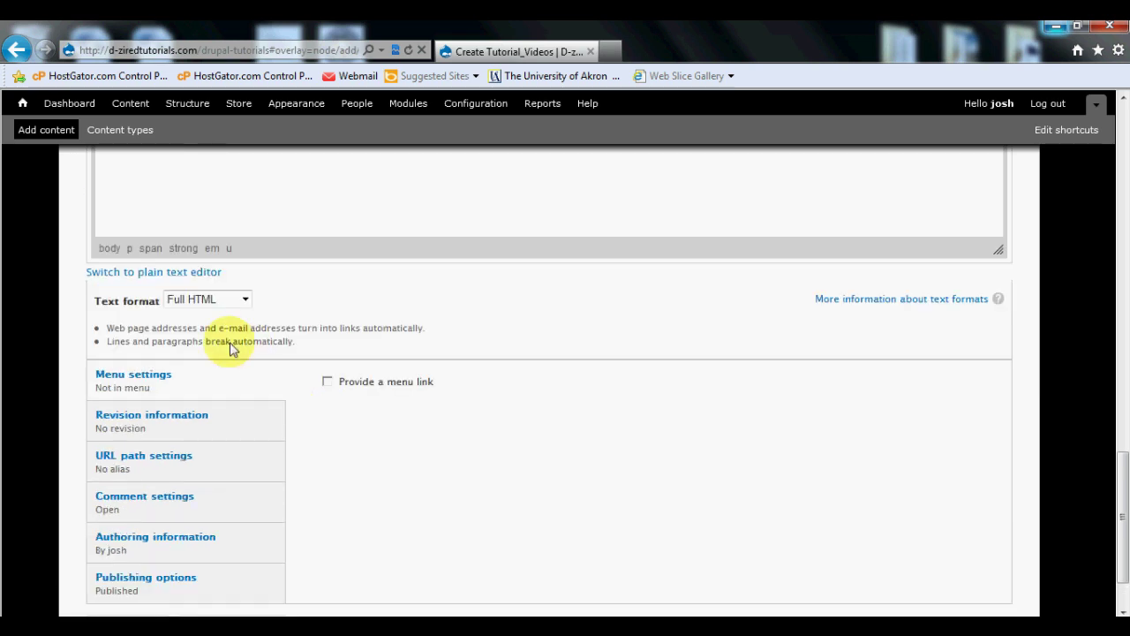
pyautogui.scroll(-1, 225, 371)
pyautogui.click(142, 538)
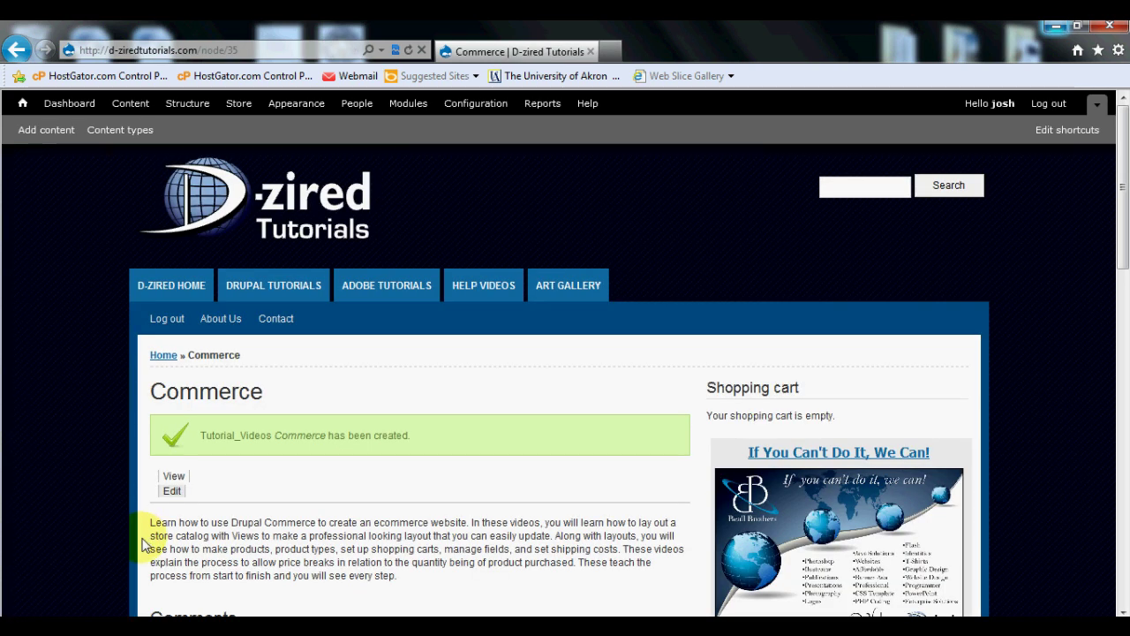
# Open the Drupal Tutorials page and compare the new Commerce entry's layout with the WYSIWYG entry above it
pyautogui.click(295, 285)
pyautogui.click(295, 285)
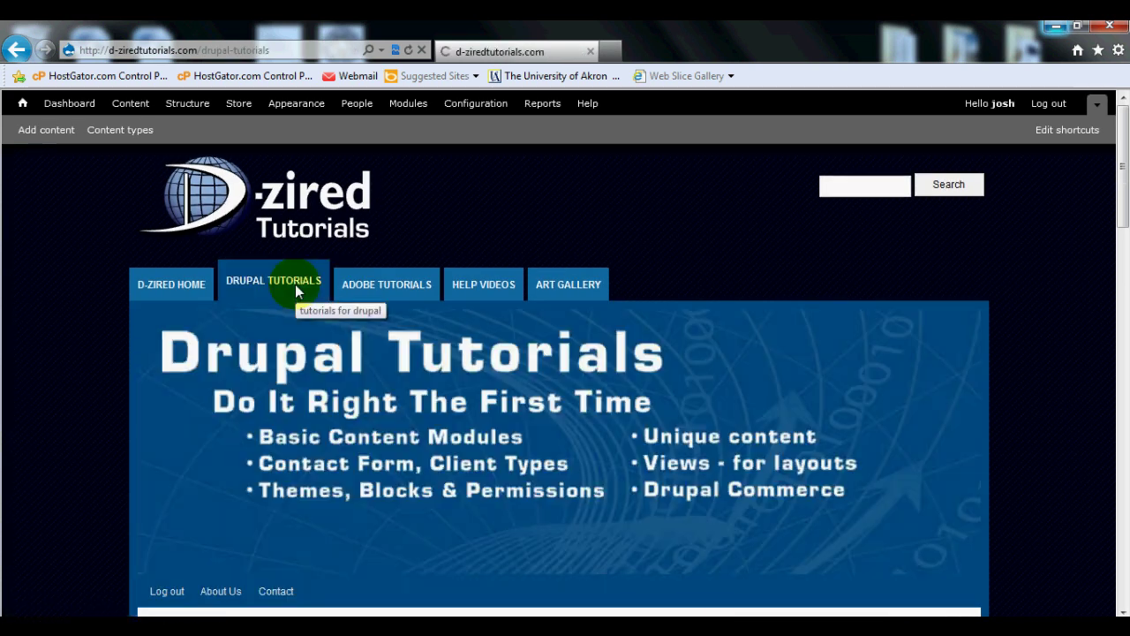
pyautogui.scroll(-5, 295, 296)
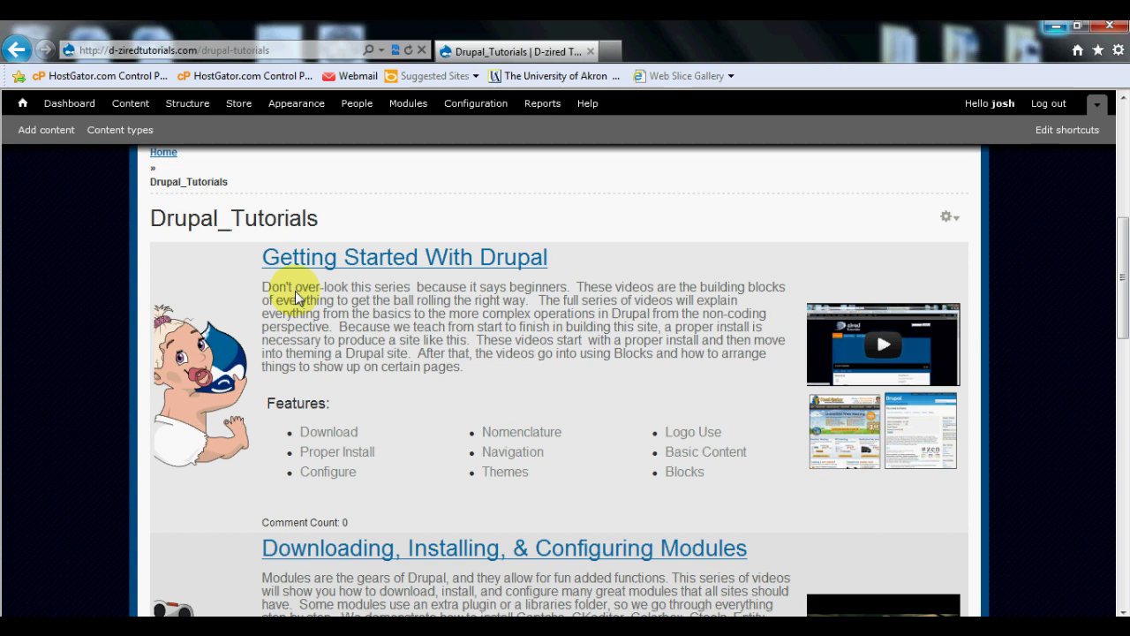
pyautogui.scroll(-10, 295, 296)
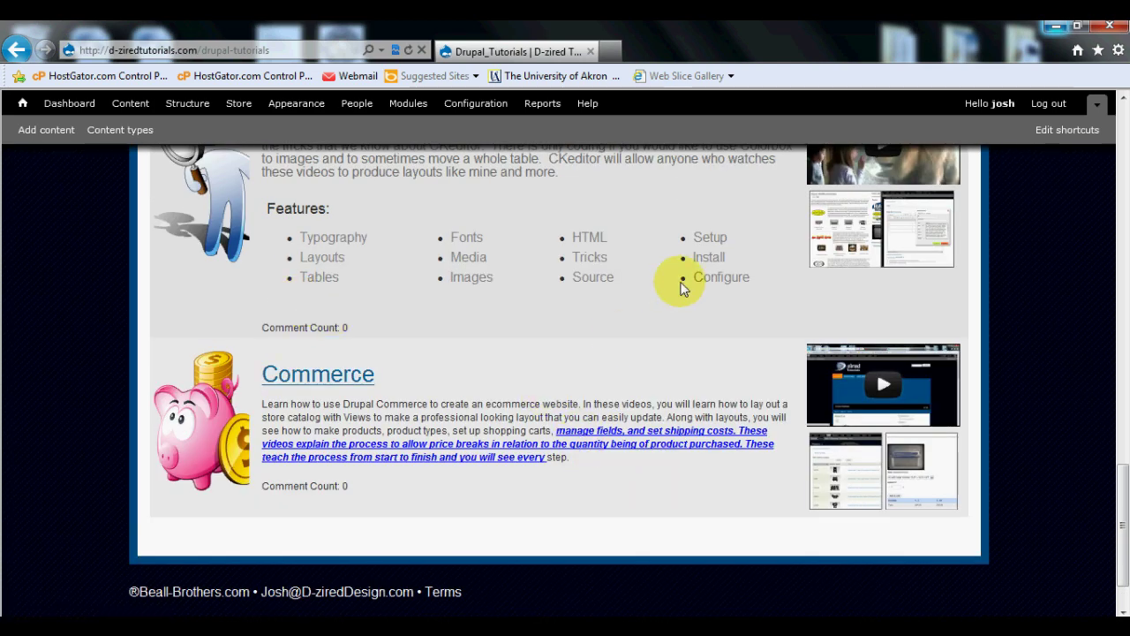
pyautogui.scroll(1, 689, 318)
pyautogui.moveTo(627, 510); pyautogui.dragTo(571, 537)
pyautogui.moveTo(718, 369); pyautogui.dragTo(287, 325)
pyautogui.click(380, 373)
pyautogui.scroll(1, 380, 376)
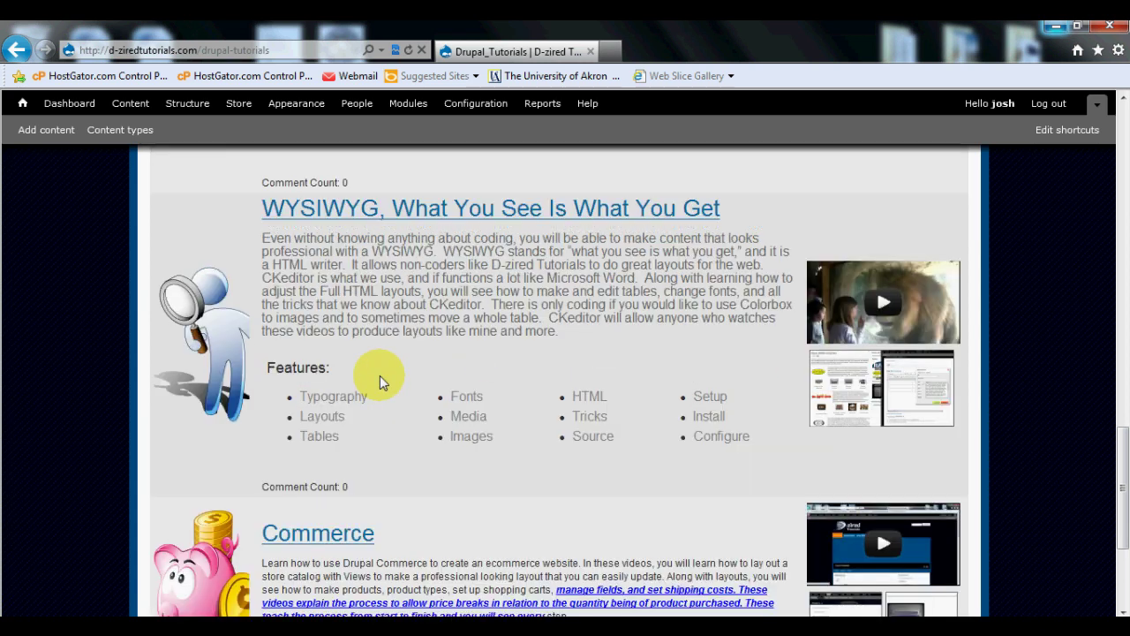
pyautogui.scroll(-1, 433, 335)
# Open the Commerce entry's own page to examine its body text, and return to the Drupal Tutorials list
pyautogui.click(367, 455)
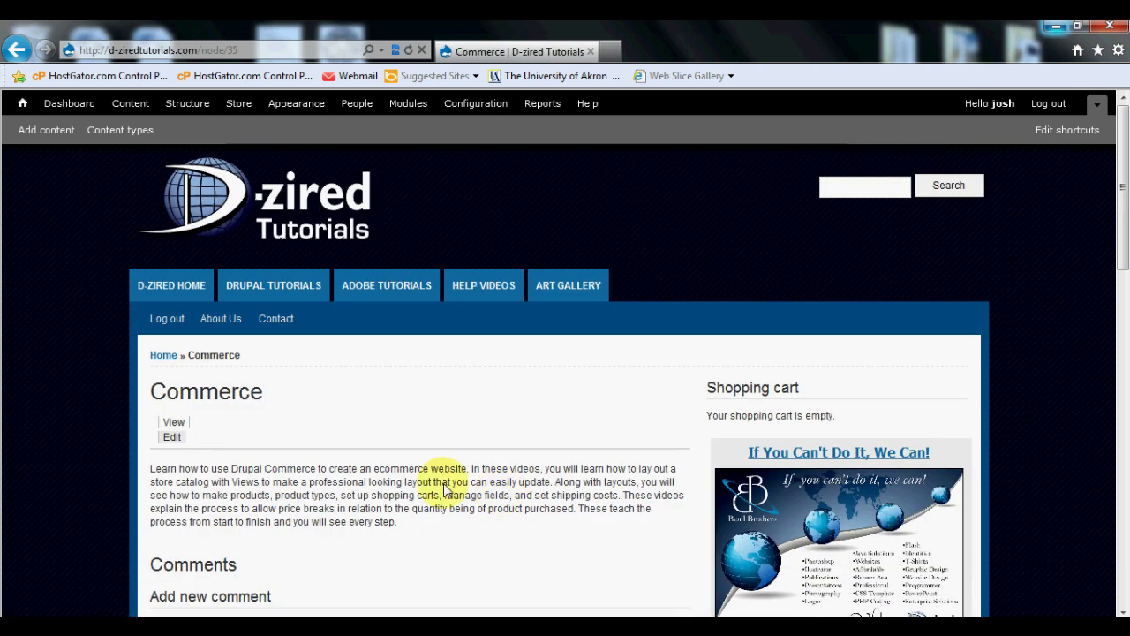
pyautogui.scroll(-1, 445, 481)
pyautogui.moveTo(399, 442); pyautogui.dragTo(204, 365)
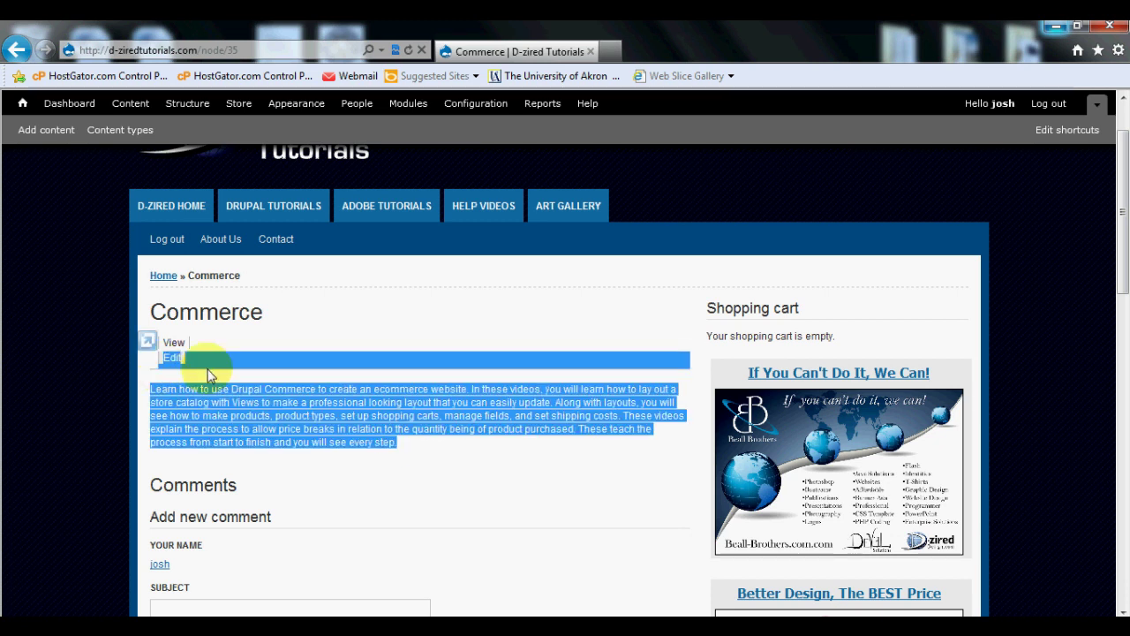
pyautogui.click(23, 55)
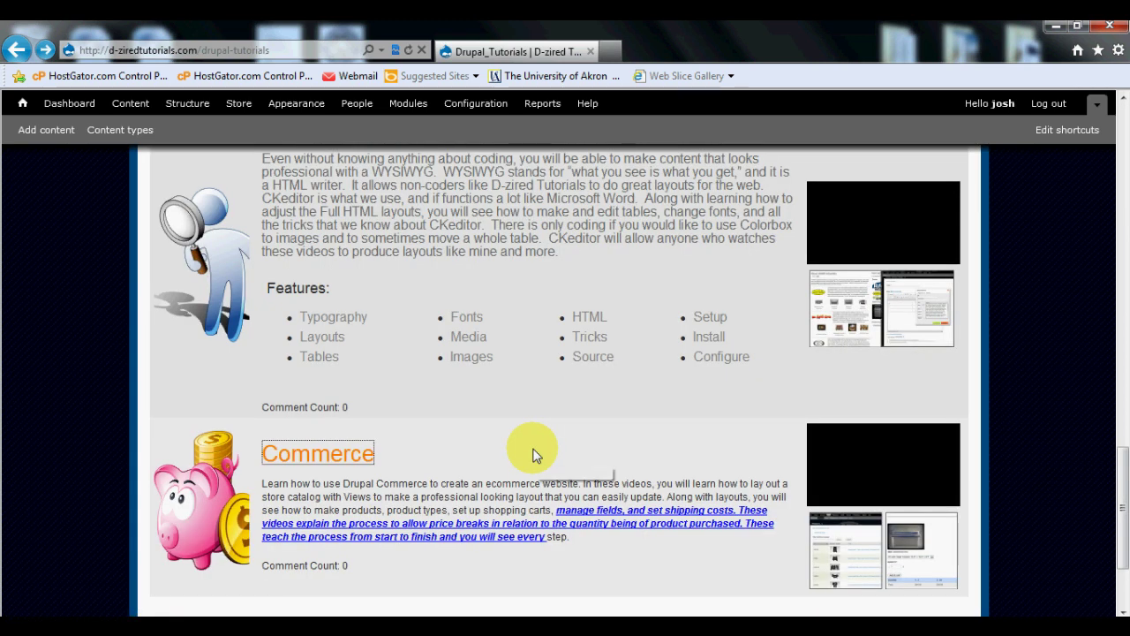
pyautogui.scroll(8, 532, 455)
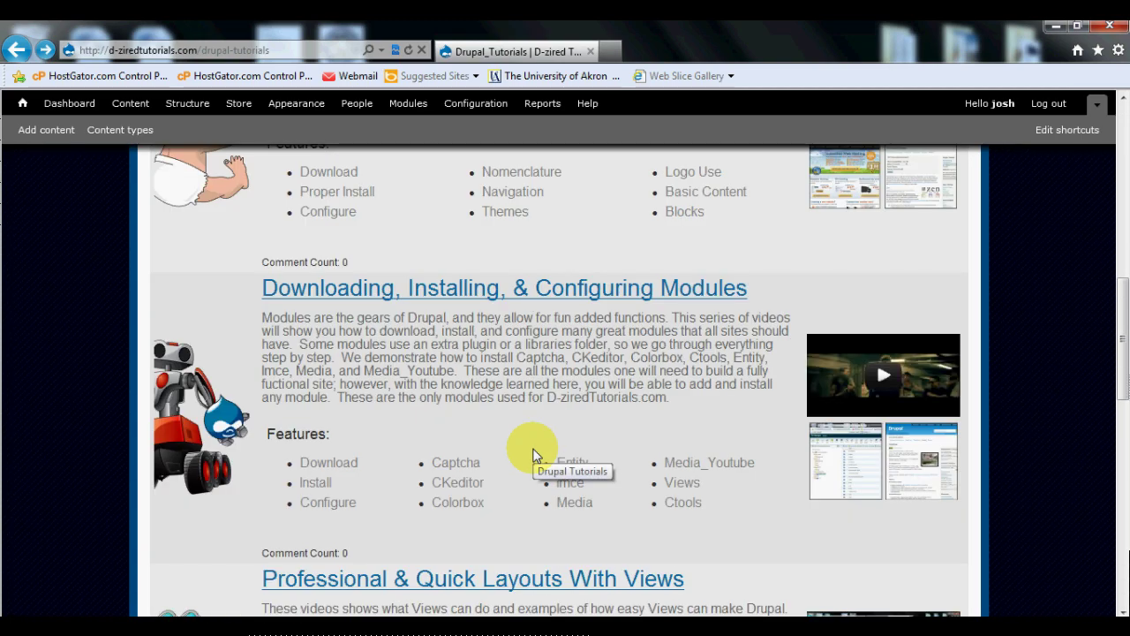
pyautogui.scroll(5, 532, 454)
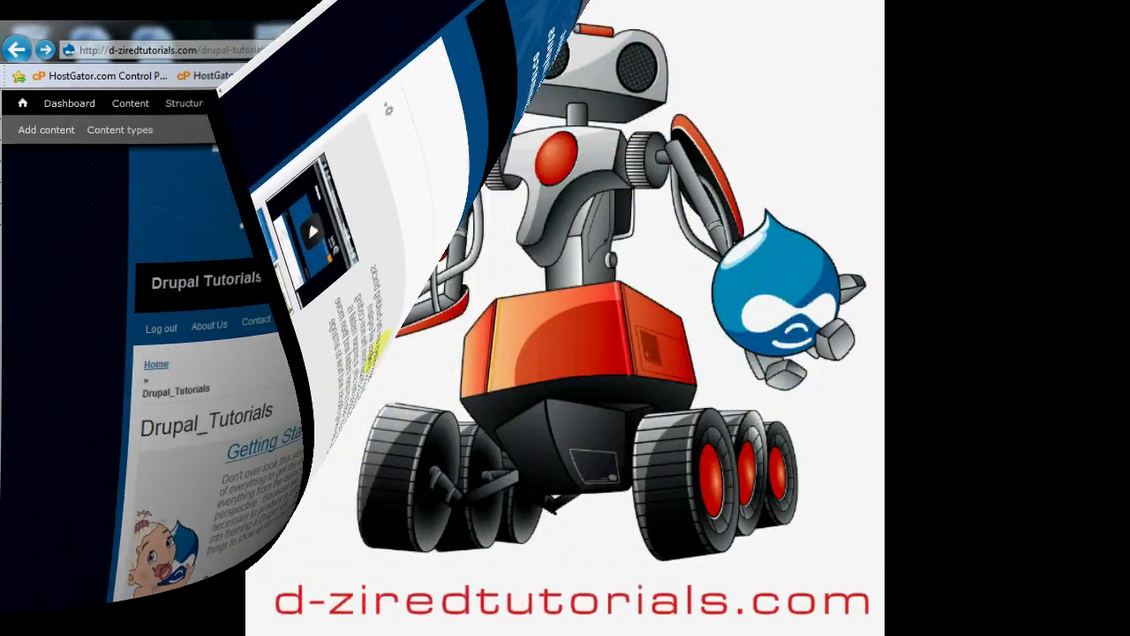